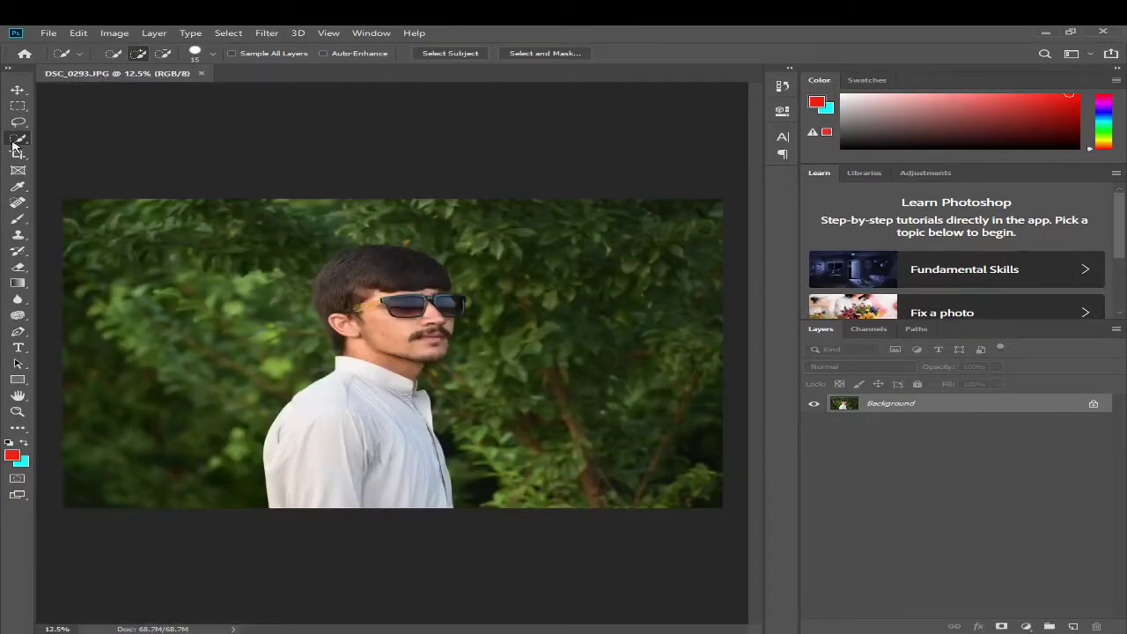
Quick-select the man from his white shirt up to his hair, chin and sunglasses
{"action": "left_click_drag", "start_coordinate": [352, 485], "coordinate": [361, 273]}
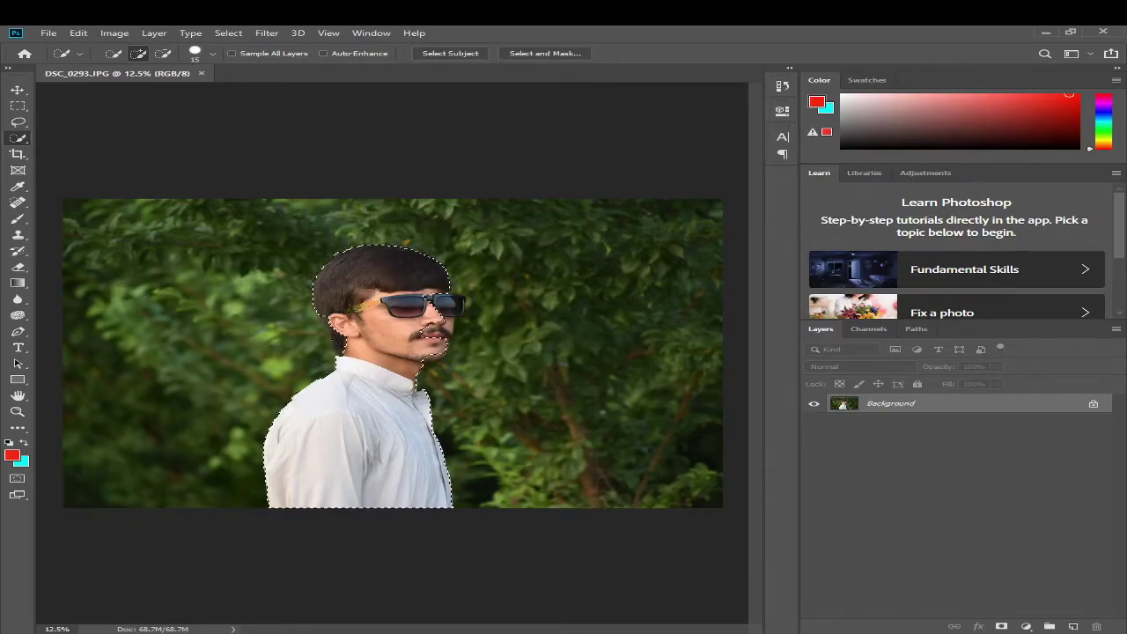
{"action": "left_click_drag", "start_coordinate": [432, 335], "coordinate": [447, 302]}
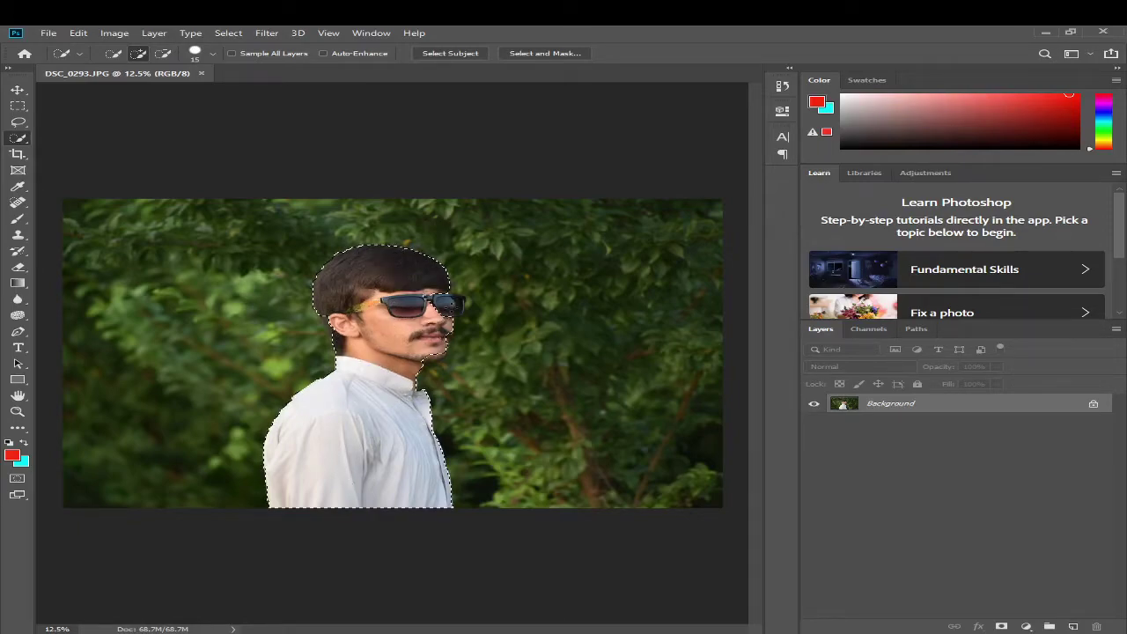
{"action": "left_click", "coordinate": [18, 411]}
Refine the selection along the jaw, hair and shirt edges with add and subtract Quick Selection
{"action": "left_click", "coordinate": [431, 310]}
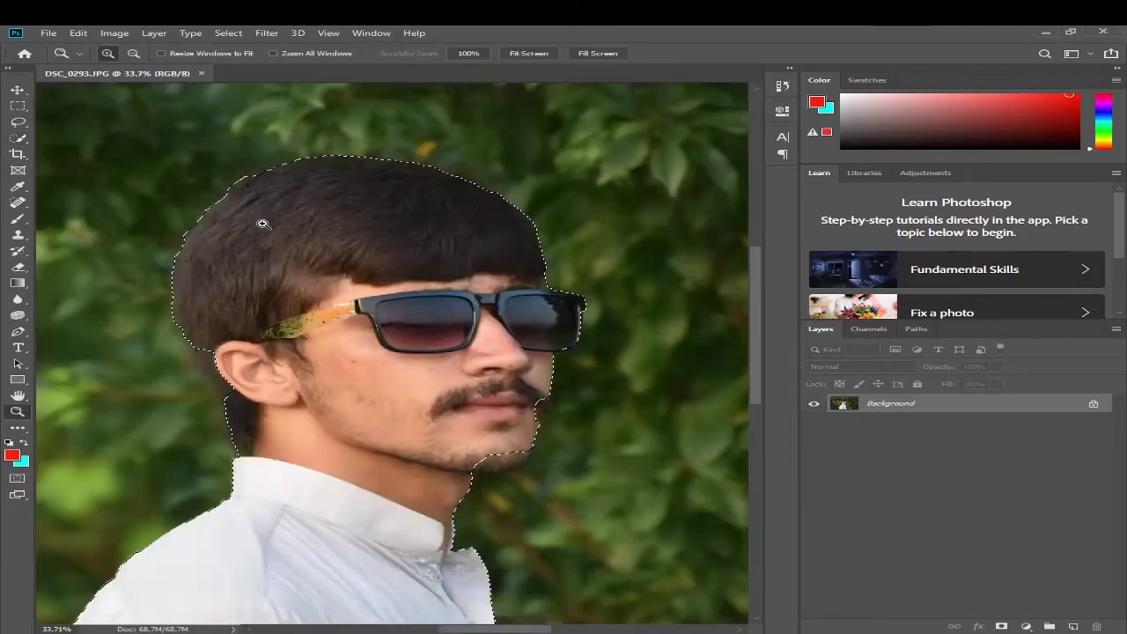
{"action": "right_click", "coordinate": [17, 138]}
{"action": "left_click", "coordinate": [88, 136]}
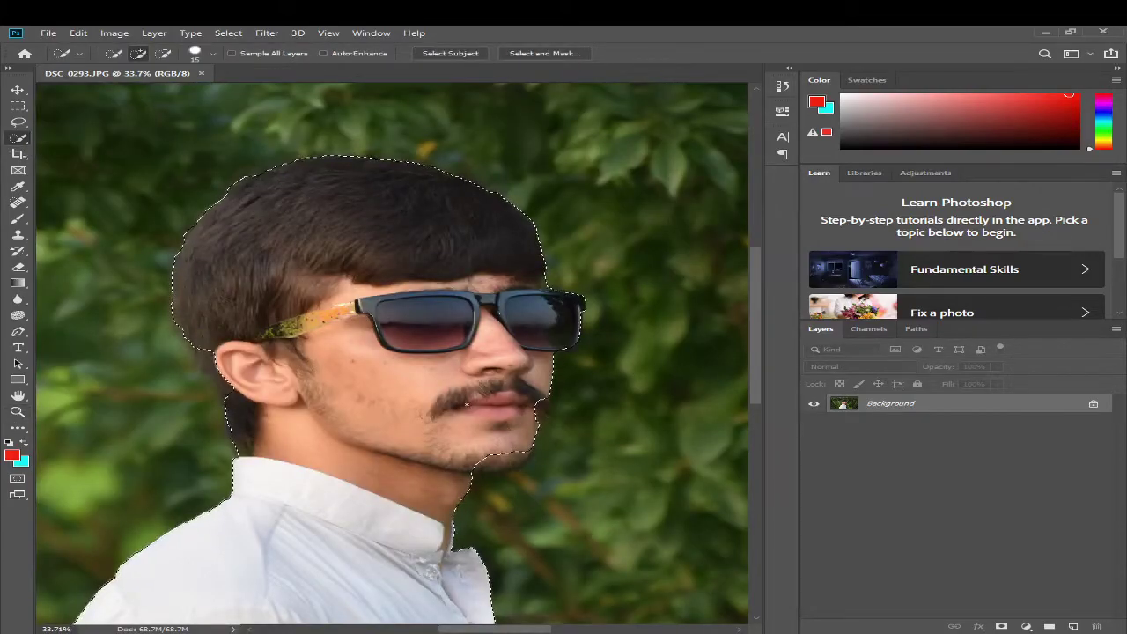
{"action": "left_click_drag", "start_coordinate": [480, 463], "coordinate": [510, 460]}
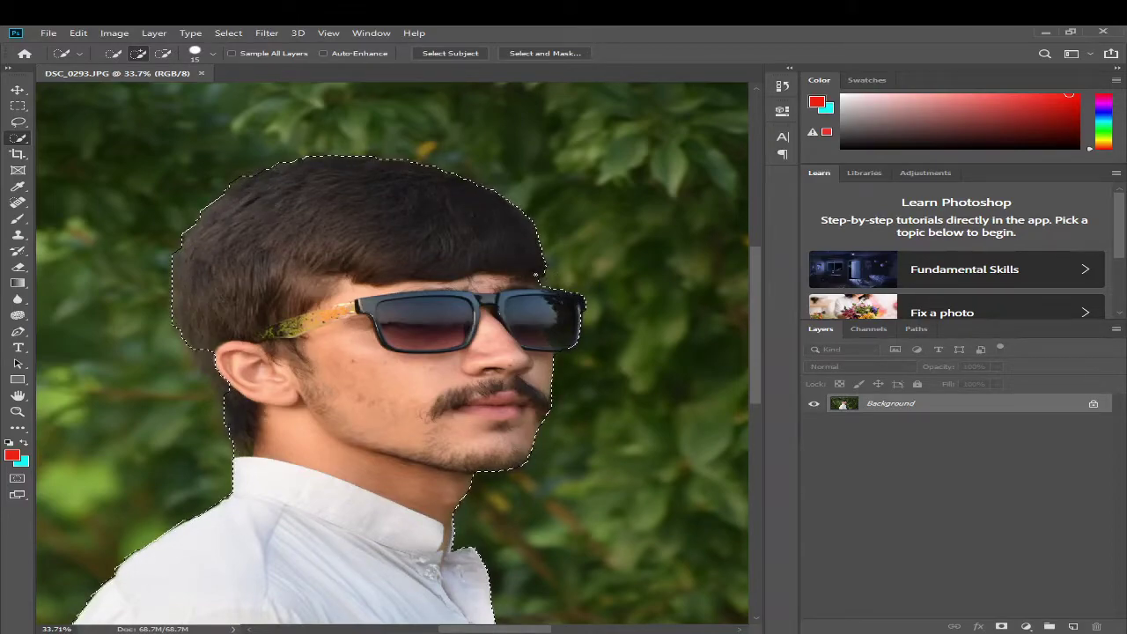
{"action": "key", "text": "alt"}
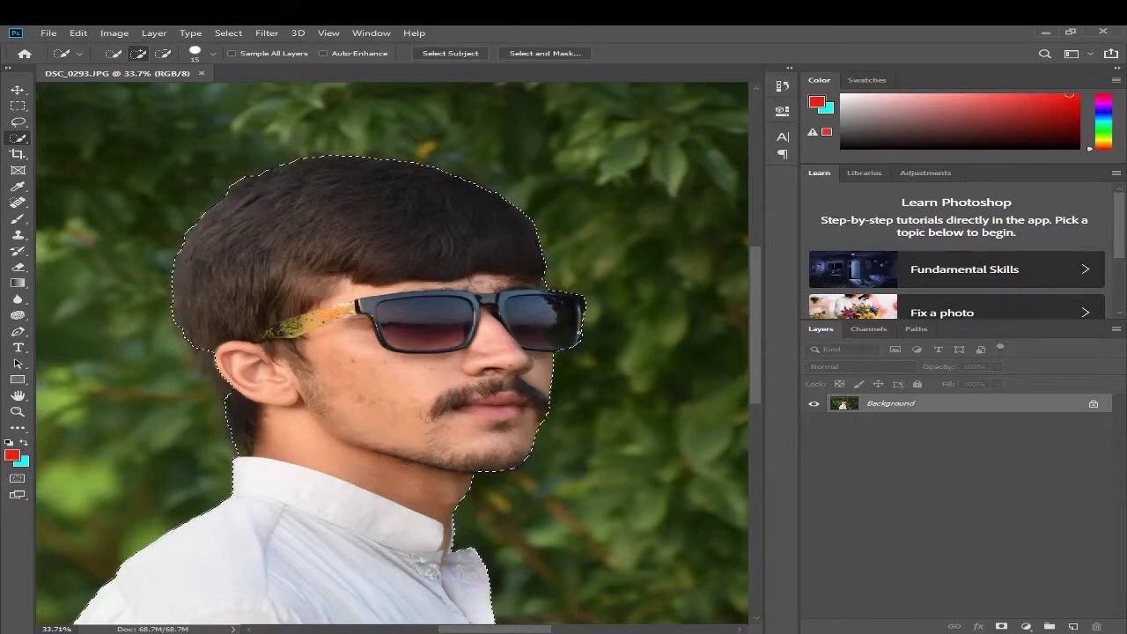
{"action": "left_click", "coordinate": [471, 377]}
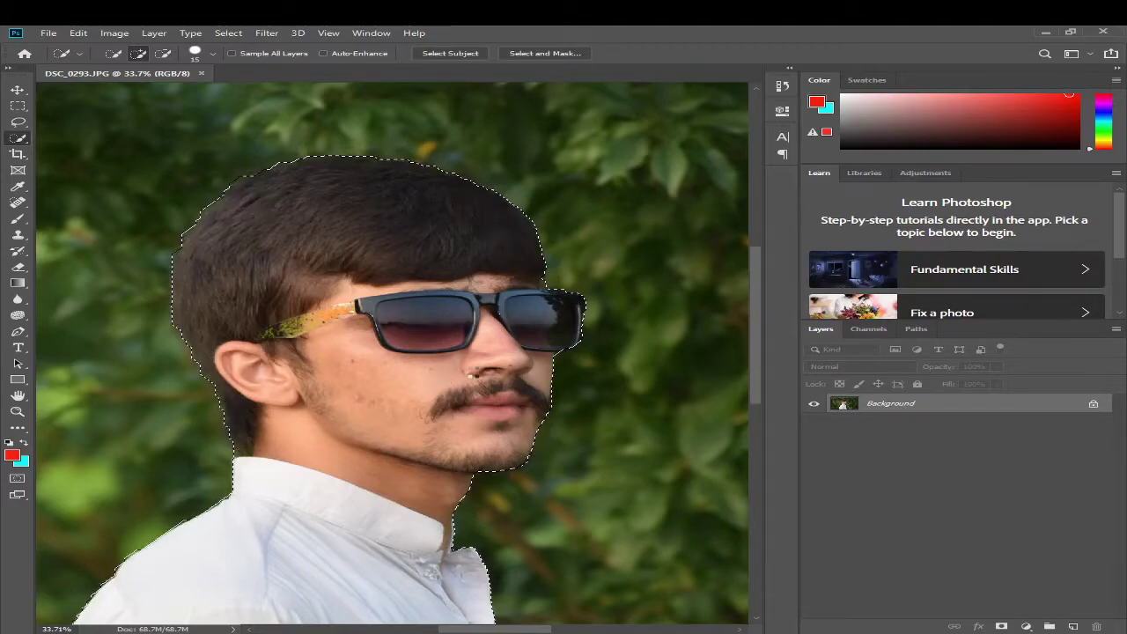
{"action": "scroll", "coordinate": [397, 438], "scroll_direction": "down", "scroll_amount": 1}
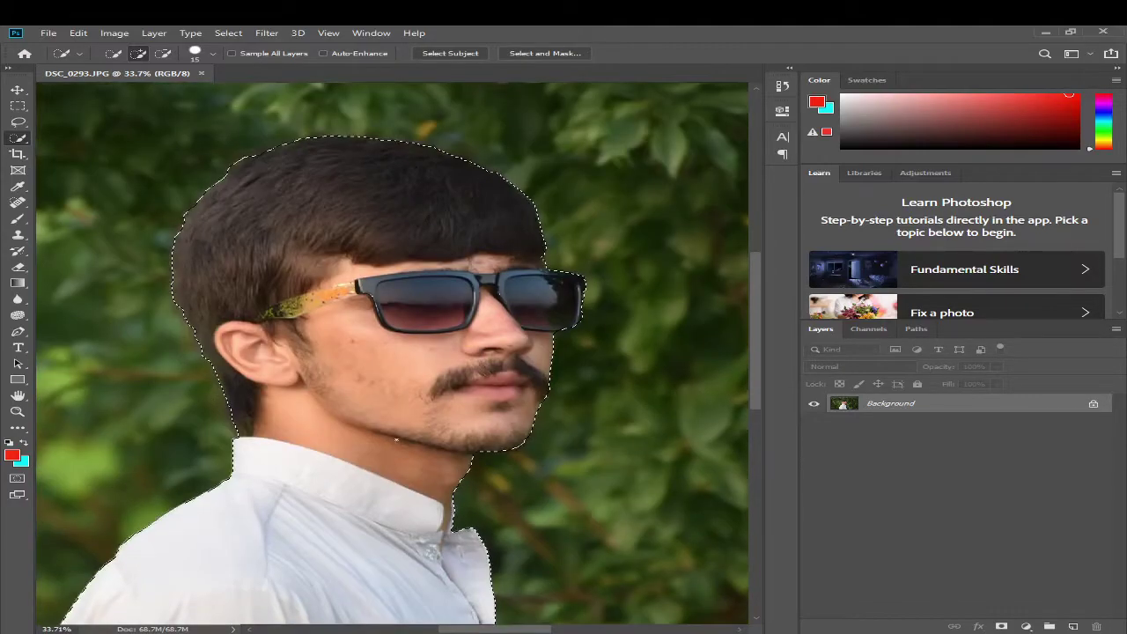
Check the selection in Quick Mask and copy the man onto a new Layer 1
{"action": "key", "text": "q"}
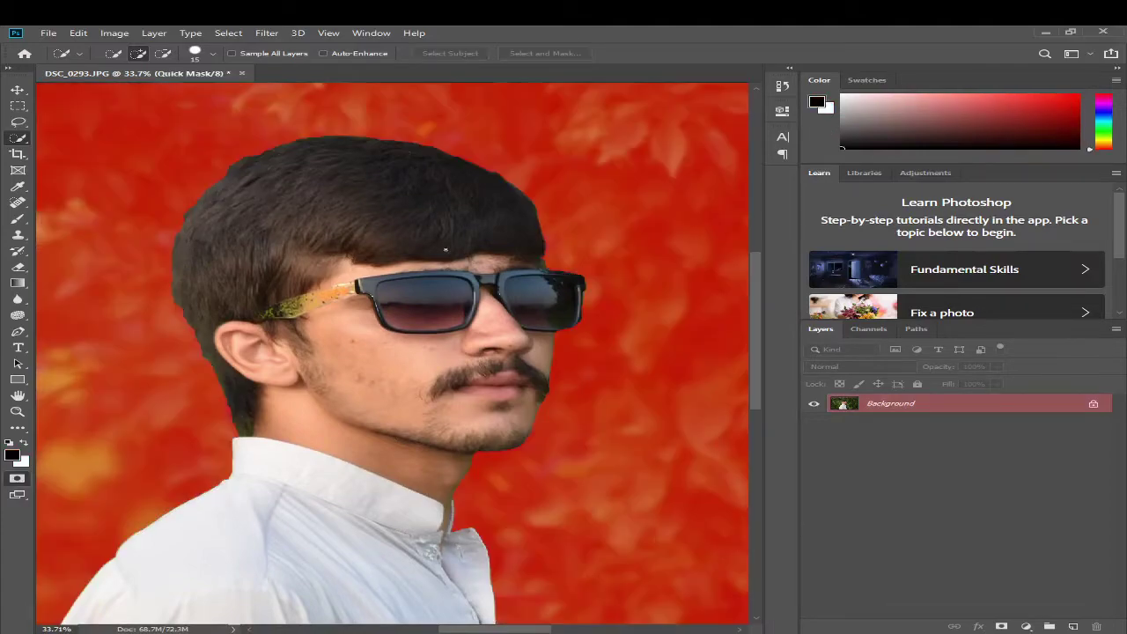
{"action": "key", "text": "q"}
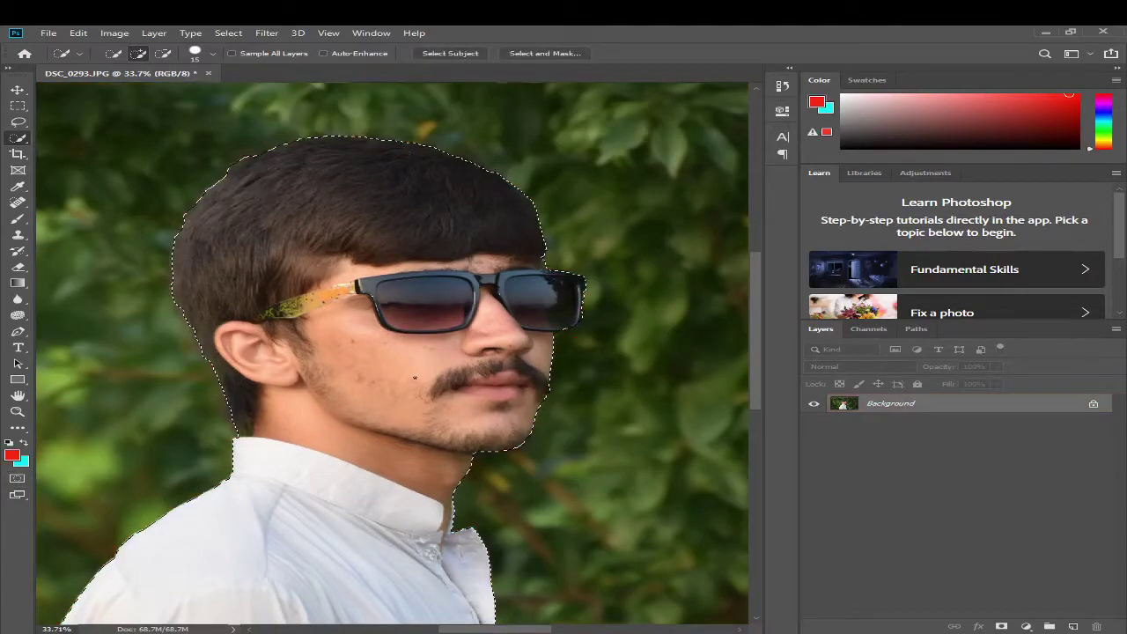
{"action": "key", "text": "ctrl+j"}
{"action": "left_click", "coordinate": [924, 424]}
Delete the original Background layer, leaving the man on transparency, and zoom out
{"action": "key", "text": "Delete"}
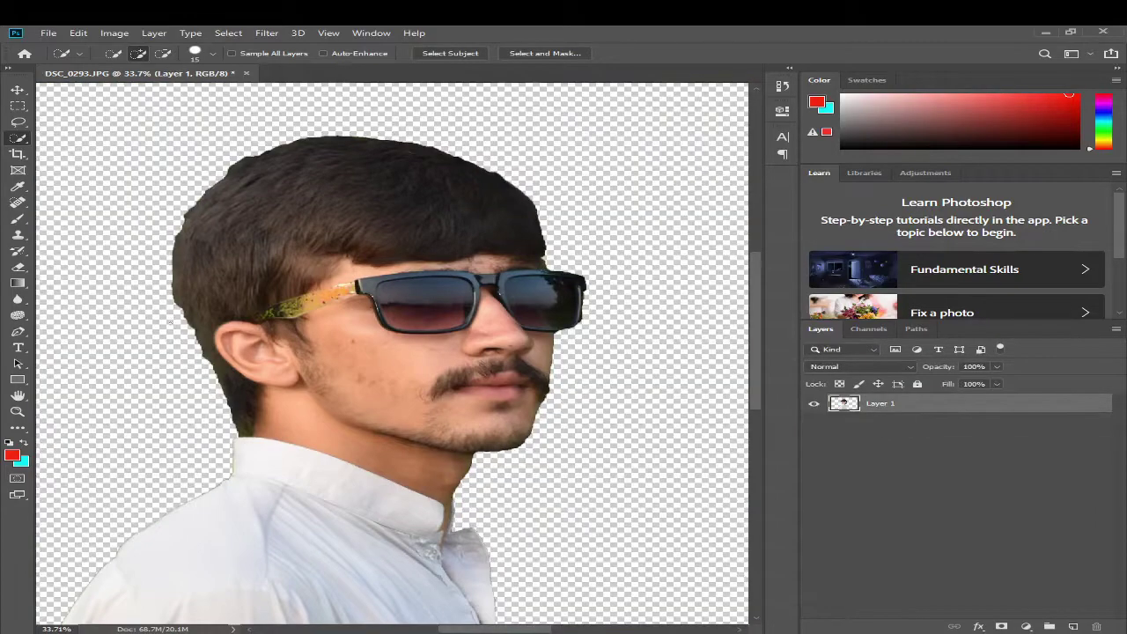
{"action": "key", "text": "z"}
{"action": "left_click", "coordinate": [285, 326], "text": "alt"}
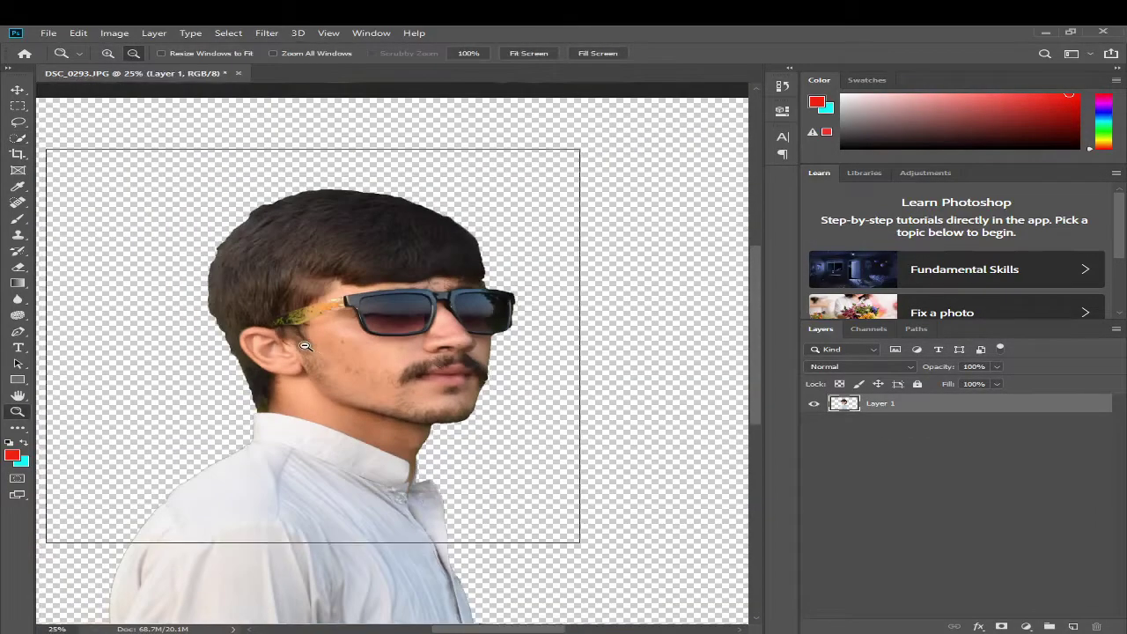
{"action": "left_click", "coordinate": [285, 326], "text": "alt"}
{"action": "left_click", "coordinate": [285, 325], "text": "alt"}
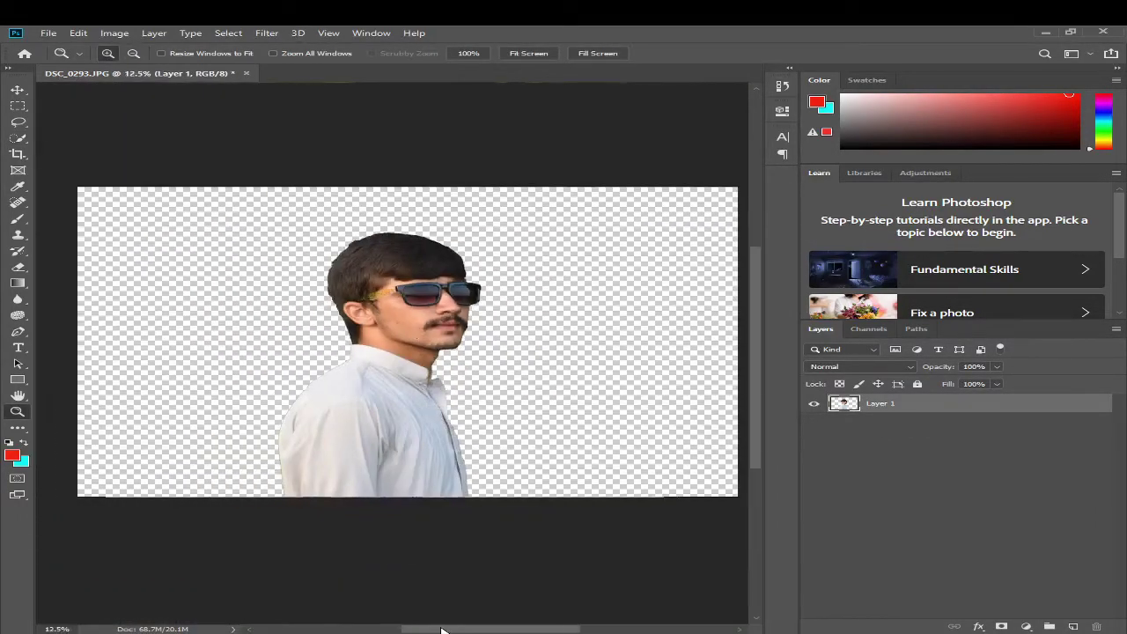
Create a blank white 6000 x 6000 px document and begin placing a linked image
{"action": "right_click", "coordinate": [372, 76]}
{"action": "key", "text": "Escape"}
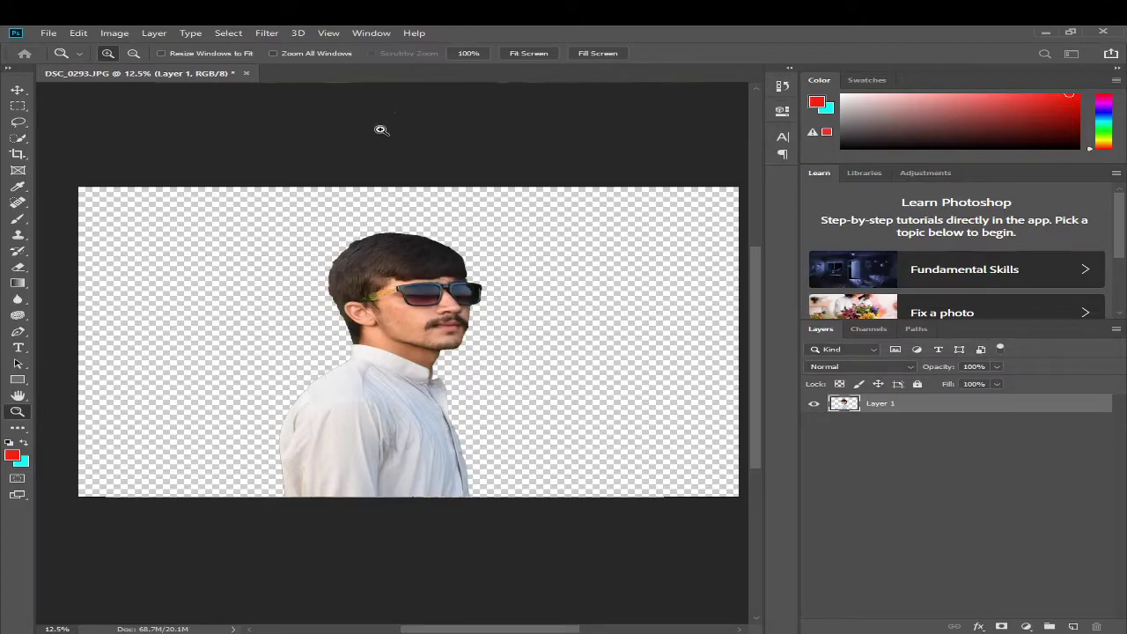
{"action": "key", "text": "ctrl+n"}
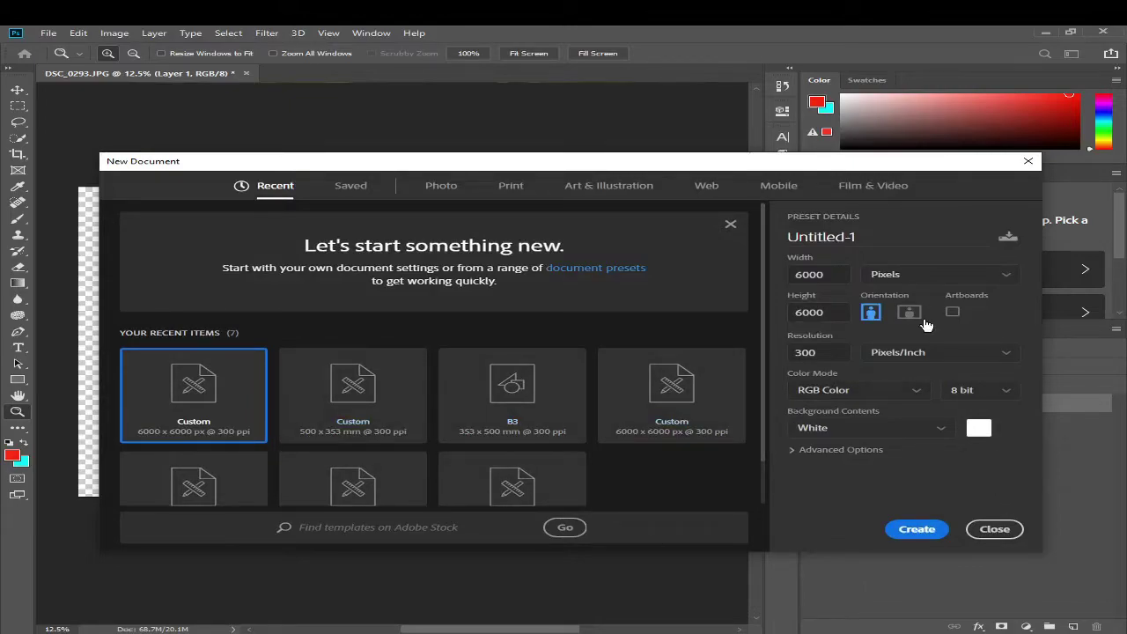
{"action": "left_click", "coordinate": [929, 530]}
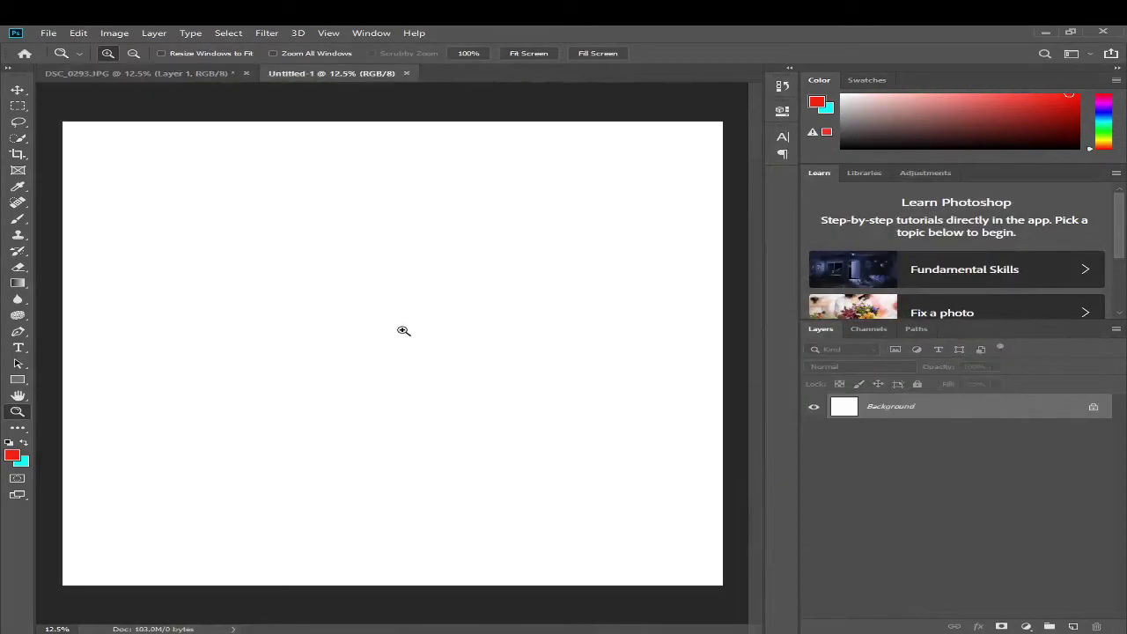
{"action": "left_click", "coordinate": [49, 32]}
{"action": "left_click", "coordinate": [99, 277]}
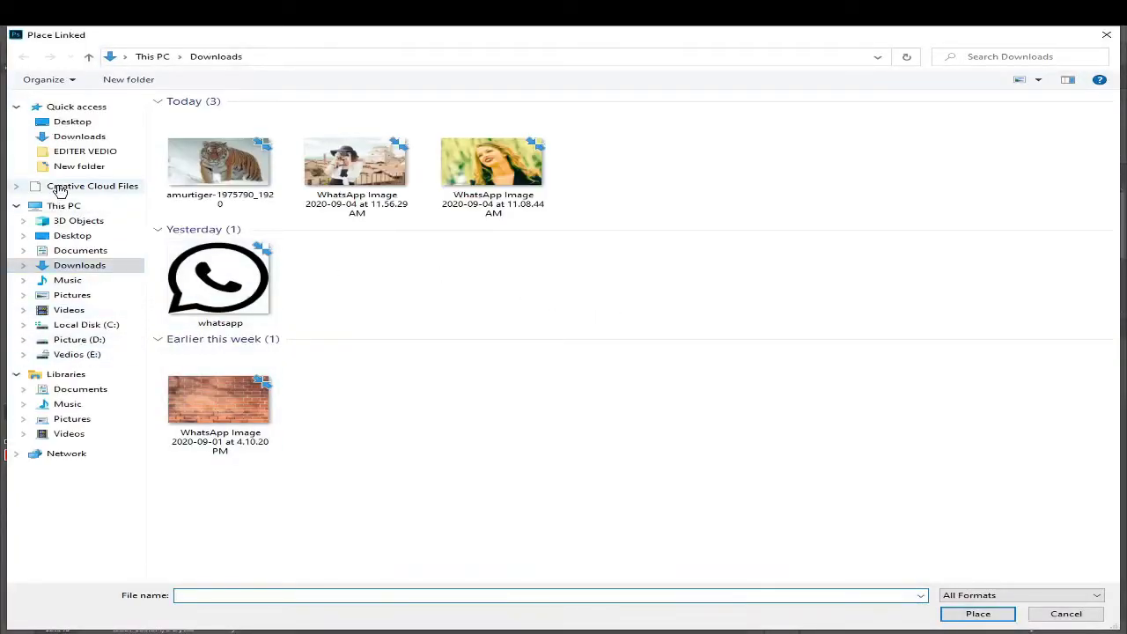
Place the red mountain sunset image from Desktop, stretched to fill the canvas
{"action": "left_click", "coordinate": [61, 235]}
{"action": "left_click", "coordinate": [683, 146]}
{"action": "left_click", "coordinate": [958, 613]}
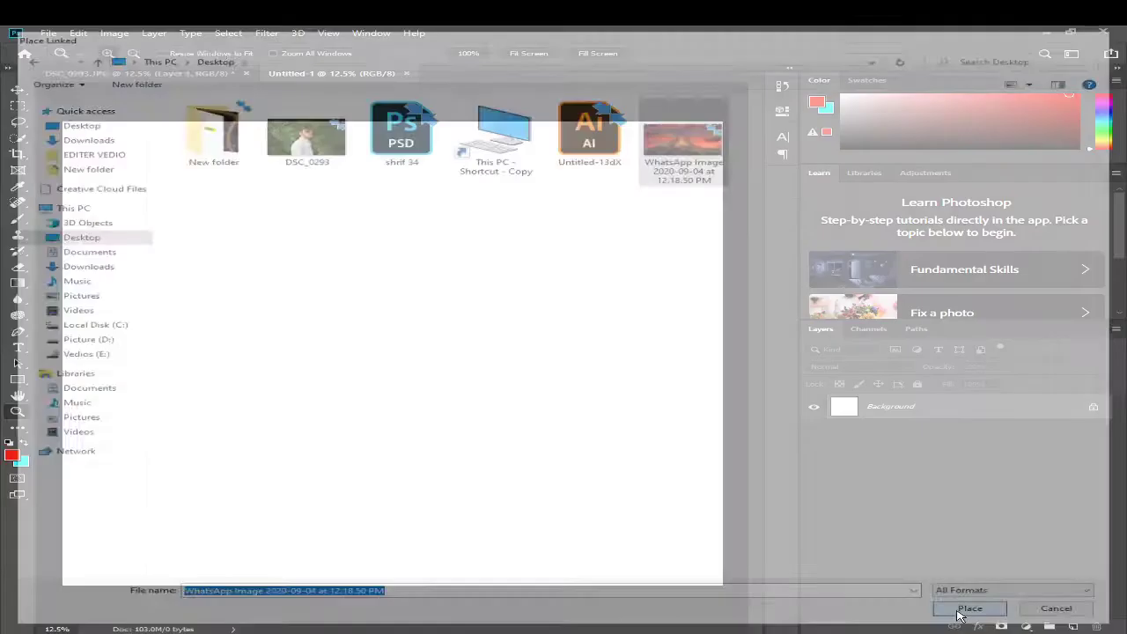
{"action": "left_click_drag", "start_coordinate": [101, 234], "coordinate": [51, 106]}
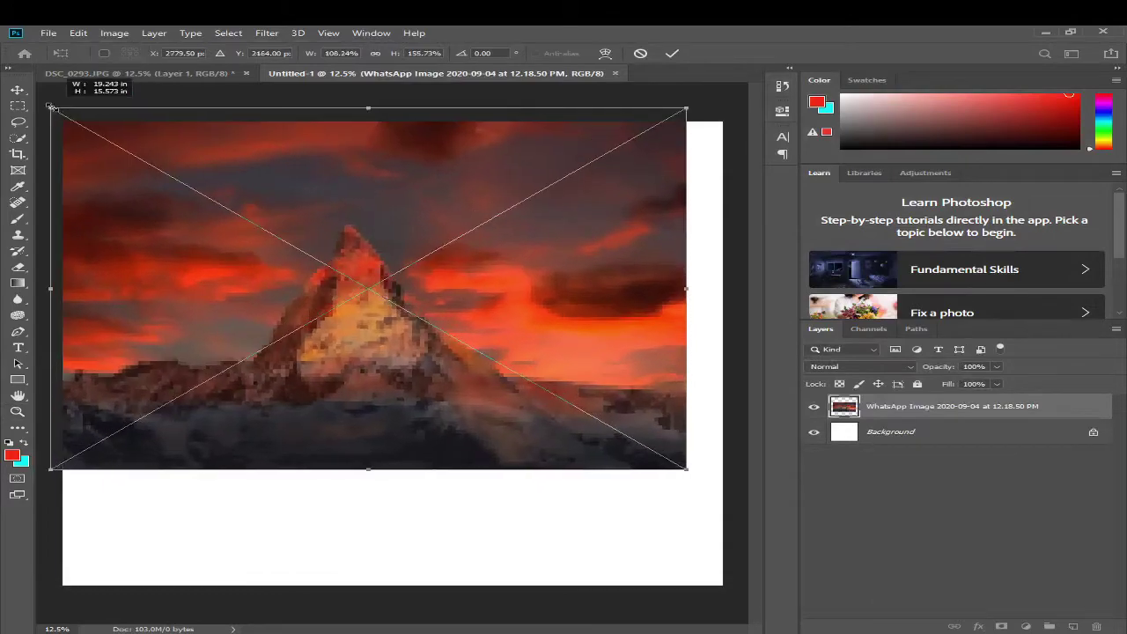
{"action": "left_click_drag", "start_coordinate": [686, 469], "coordinate": [750, 607]}
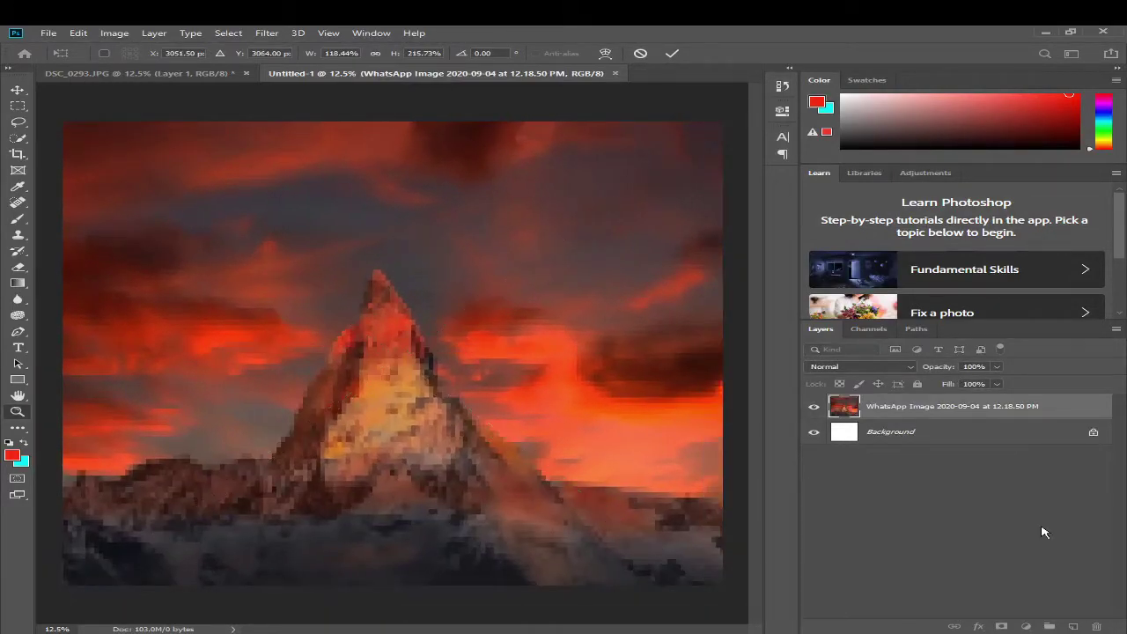
{"action": "left_click", "coordinate": [17, 347]}
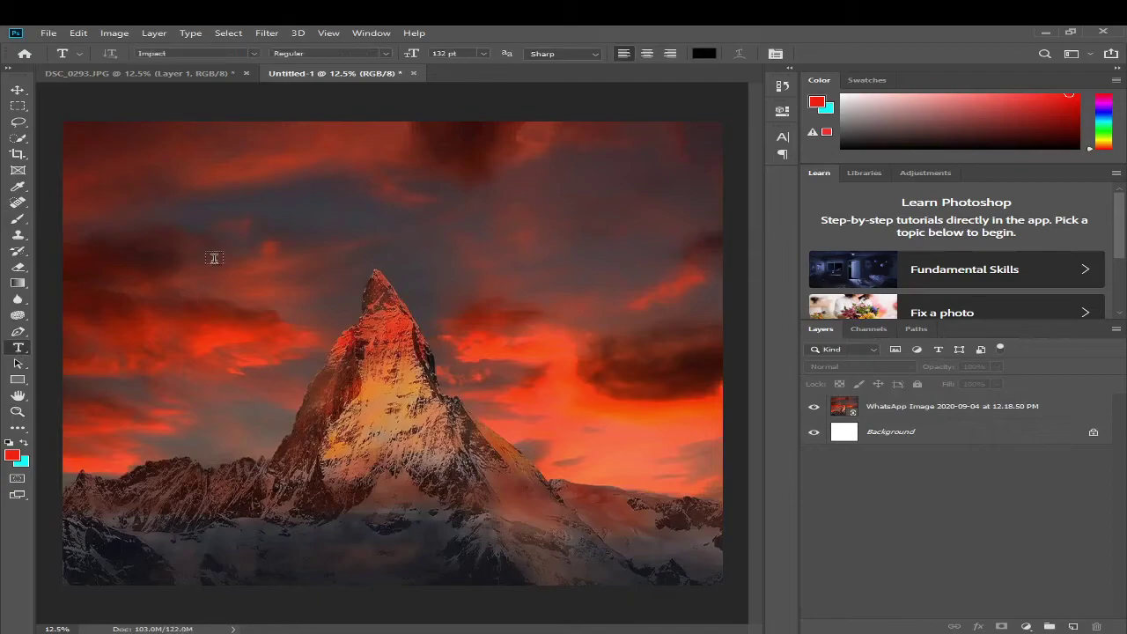
Add the text 'Q A I S' in Impact 132 pt near the top left
{"action": "left_click", "coordinate": [168, 236]}
{"action": "key", "text": "BackSpace"}
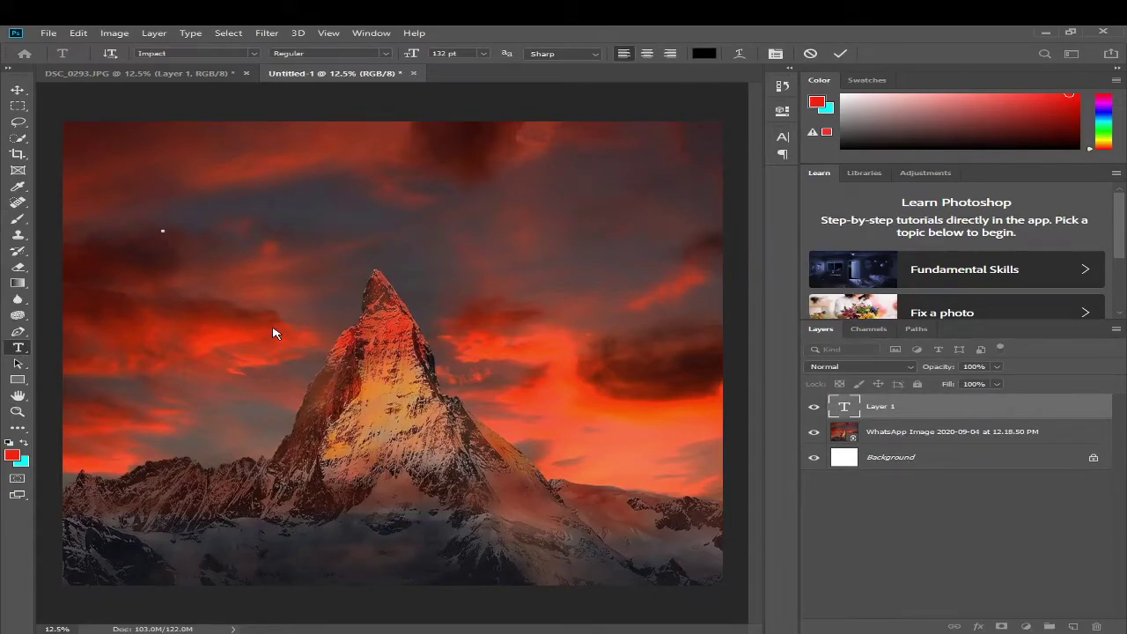
{"action": "type", "text": "Q A I S"}
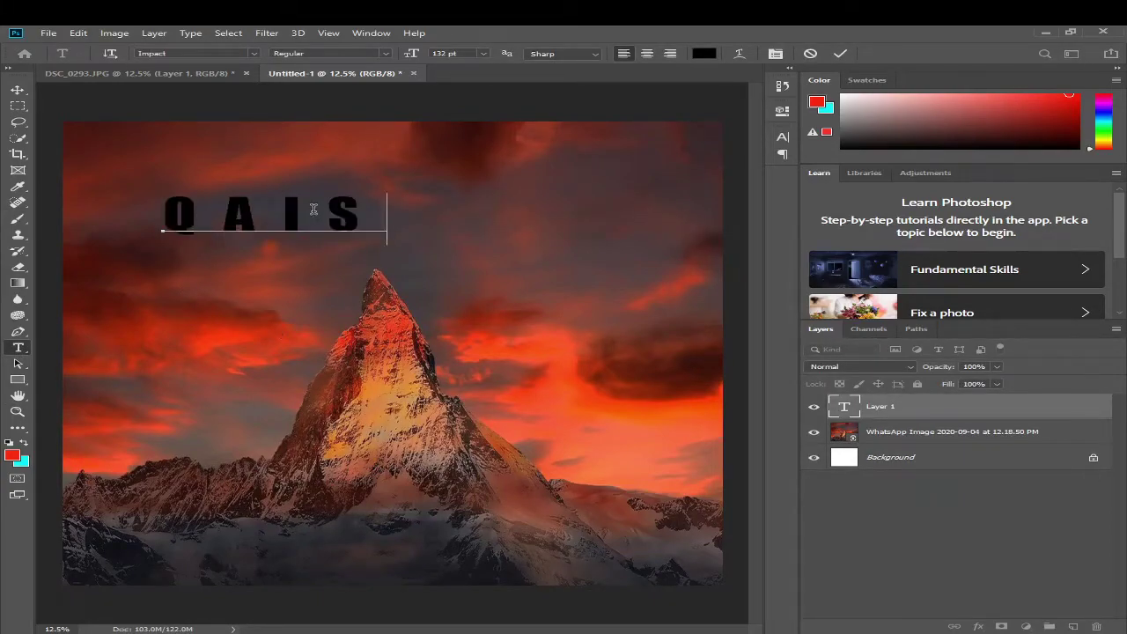
{"action": "left_click", "coordinate": [17, 89]}
{"action": "key", "text": "ctrl+t"}
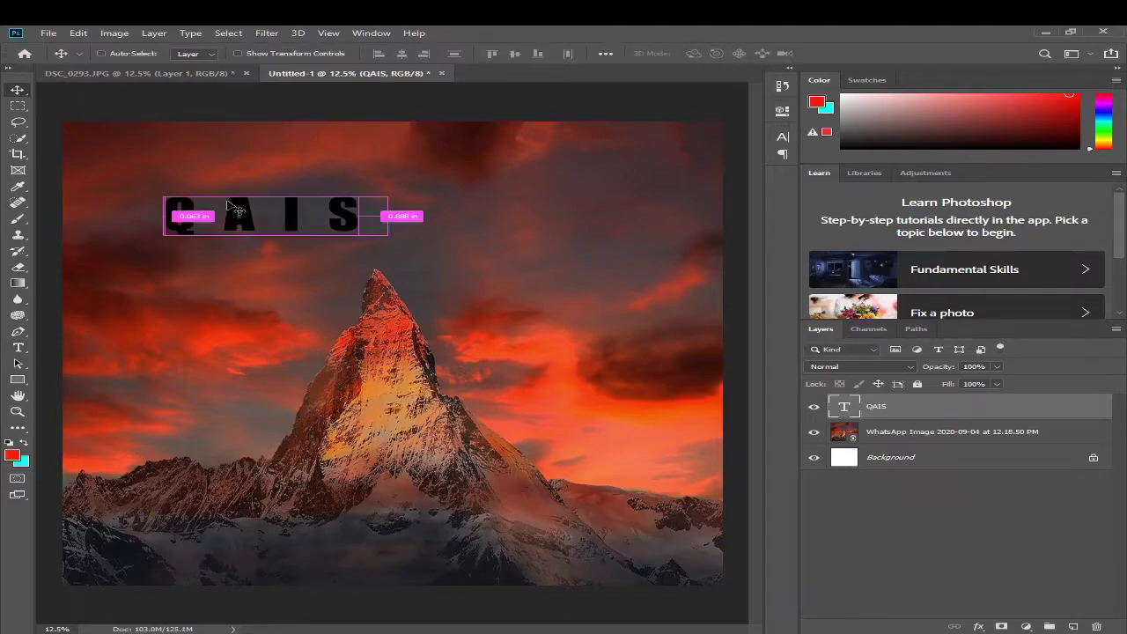
Scale the QAIS letters up, wider and taller, across the mountain peak
{"action": "mouse_move", "coordinate": [392, 247]}
{"action": "left_mouse_down"}
{"action": "mouse_move", "coordinate": [581, 407]}
{"action": "mouse_move", "coordinate": [683, 458]}
{"action": "mouse_move", "coordinate": [679, 428]}
{"action": "left_mouse_up"}
{"action": "left_click_drag", "start_coordinate": [559, 335], "coordinate": [596, 341]}
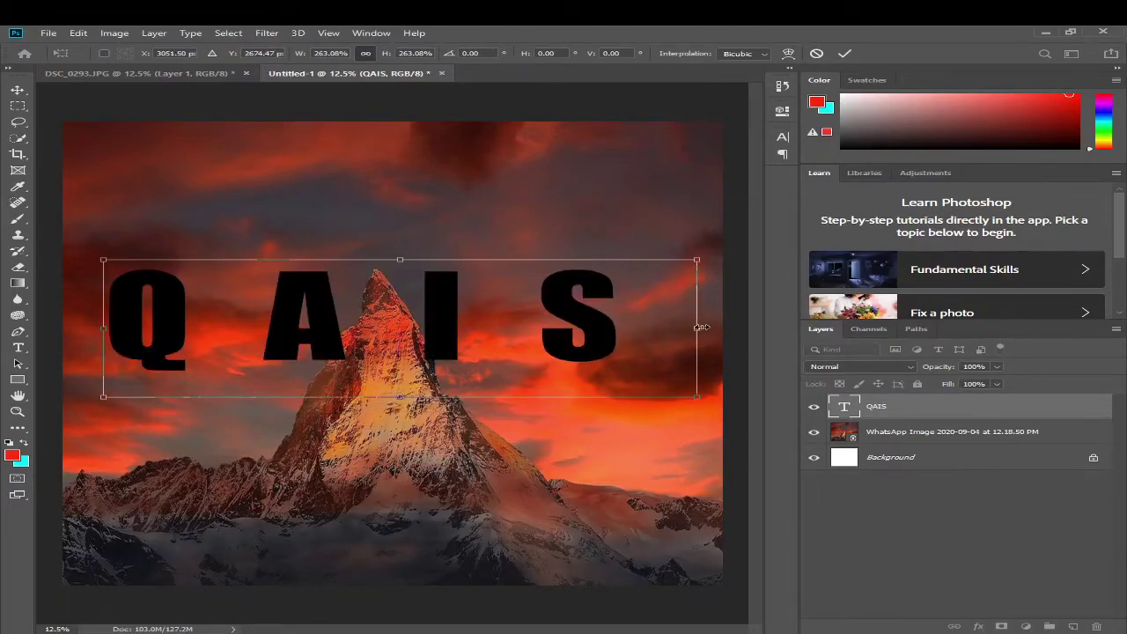
{"action": "left_click_drag", "start_coordinate": [693, 328], "coordinate": [707, 327]}
{"action": "left_click_drag", "start_coordinate": [405, 260], "coordinate": [405, 246]}
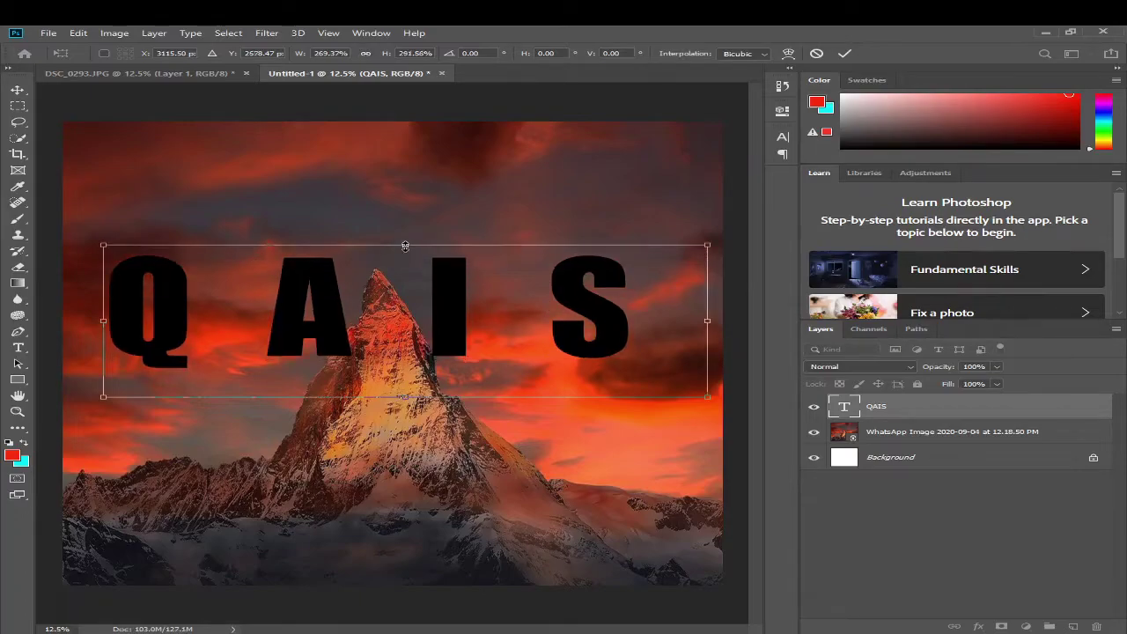
{"action": "key", "text": "Return"}
Drag the cut-out man from DSC_0293 into the sunset document as Layer 1
{"action": "left_click", "coordinate": [140, 73]}
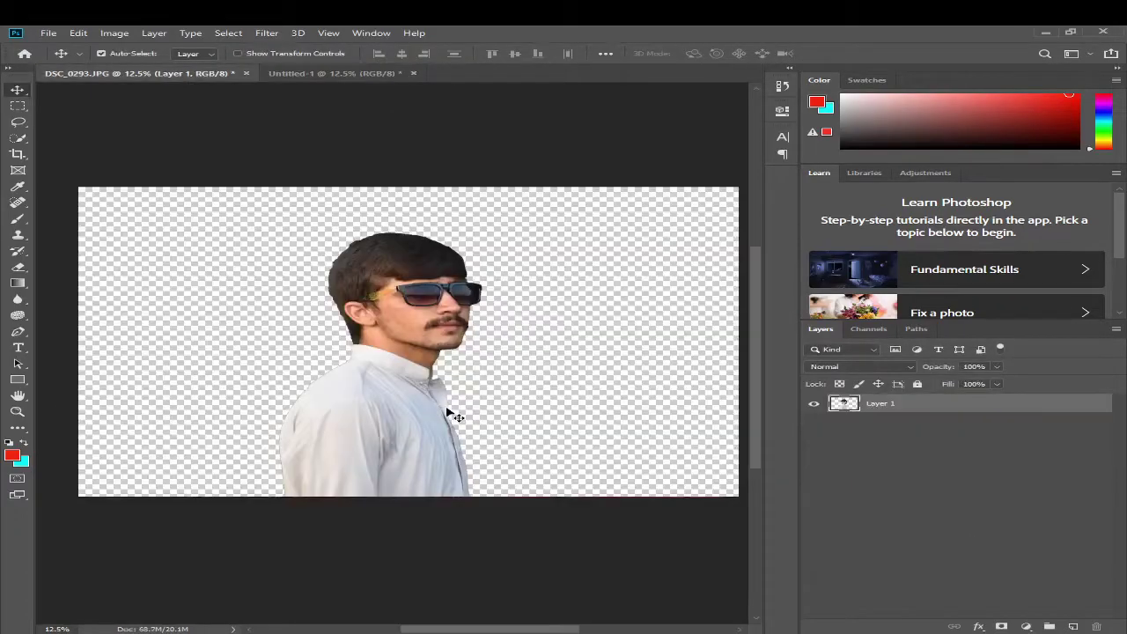
{"action": "mouse_move", "coordinate": [453, 410]}
{"action": "left_mouse_down"}
{"action": "mouse_move", "coordinate": [334, 101]}
{"action": "mouse_move", "coordinate": [360, 448]}
{"action": "mouse_move", "coordinate": [360, 360]}
{"action": "left_mouse_up"}
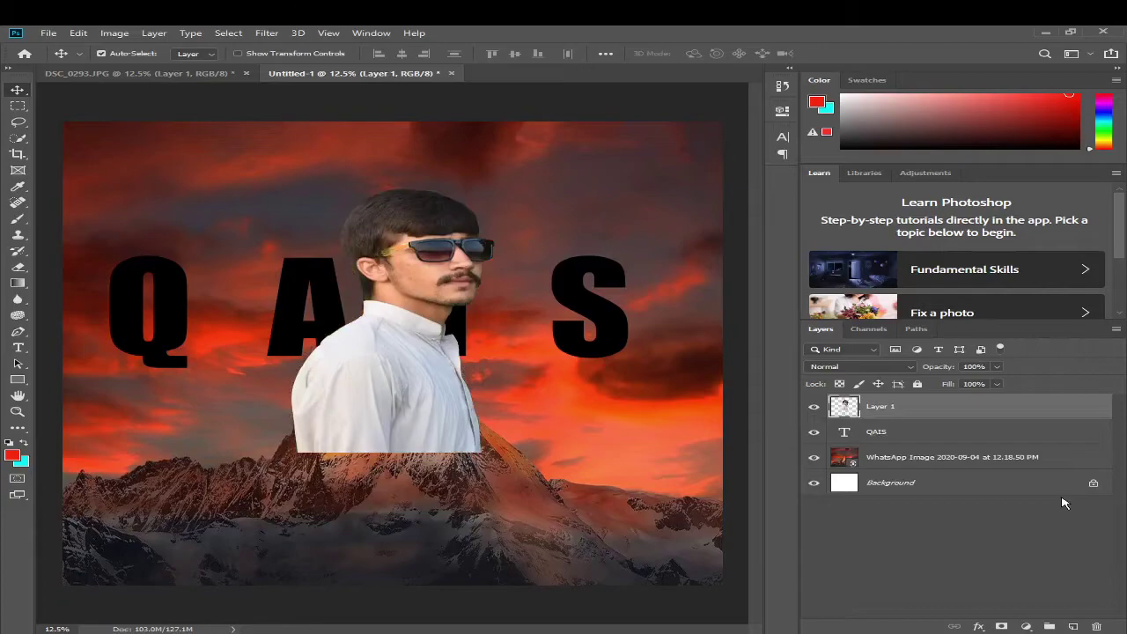
{"action": "left_click", "coordinate": [924, 459]}
Clip Layer 1 to the QAIS text, set the face in the Q and copy it into the A
{"action": "left_click", "coordinate": [923, 431]}
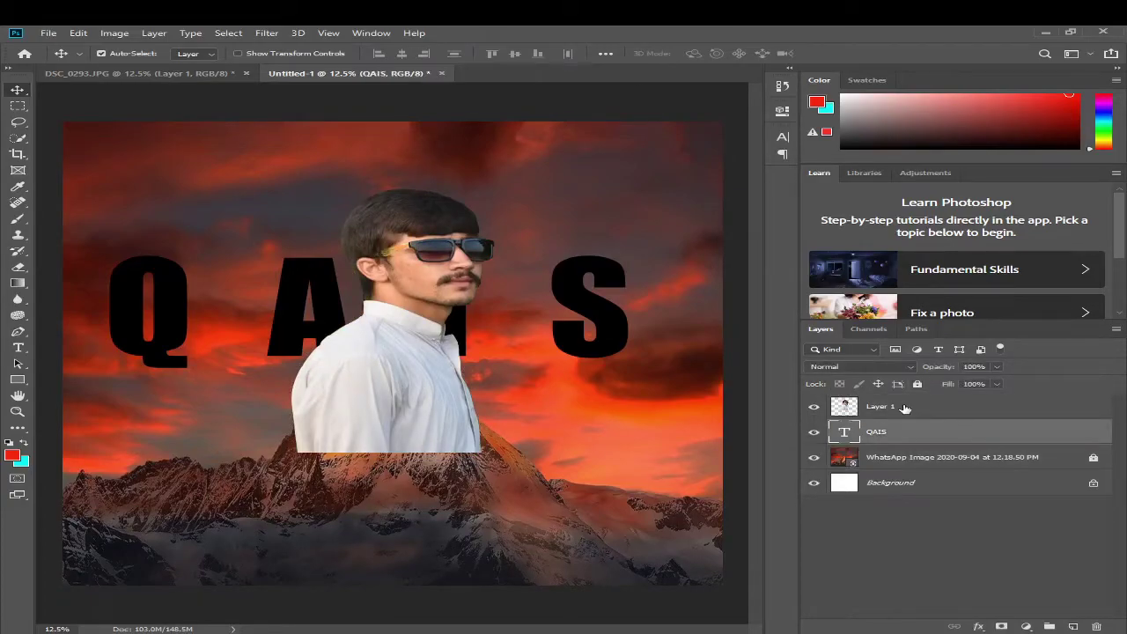
{"action": "left_click", "coordinate": [924, 406]}
{"action": "left_click", "coordinate": [1115, 328]}
{"action": "left_click", "coordinate": [986, 493]}
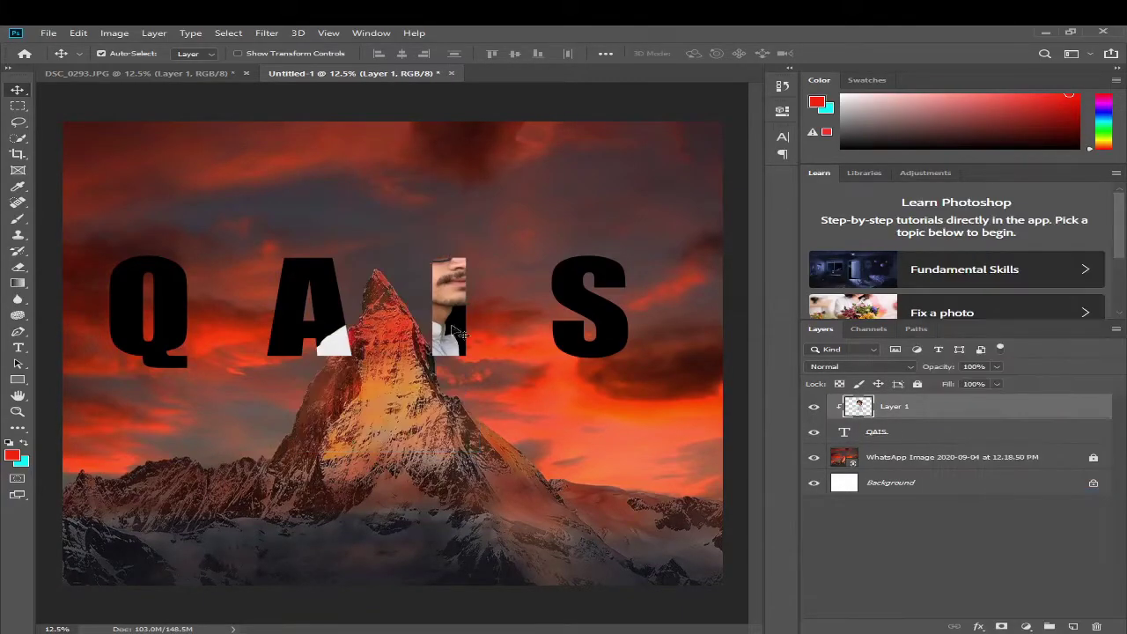
{"action": "mouse_move", "coordinate": [450, 330]}
{"action": "left_mouse_down"}
{"action": "mouse_move", "coordinate": [473, 331]}
{"action": "mouse_move", "coordinate": [97, 404]}
{"action": "left_mouse_up"}
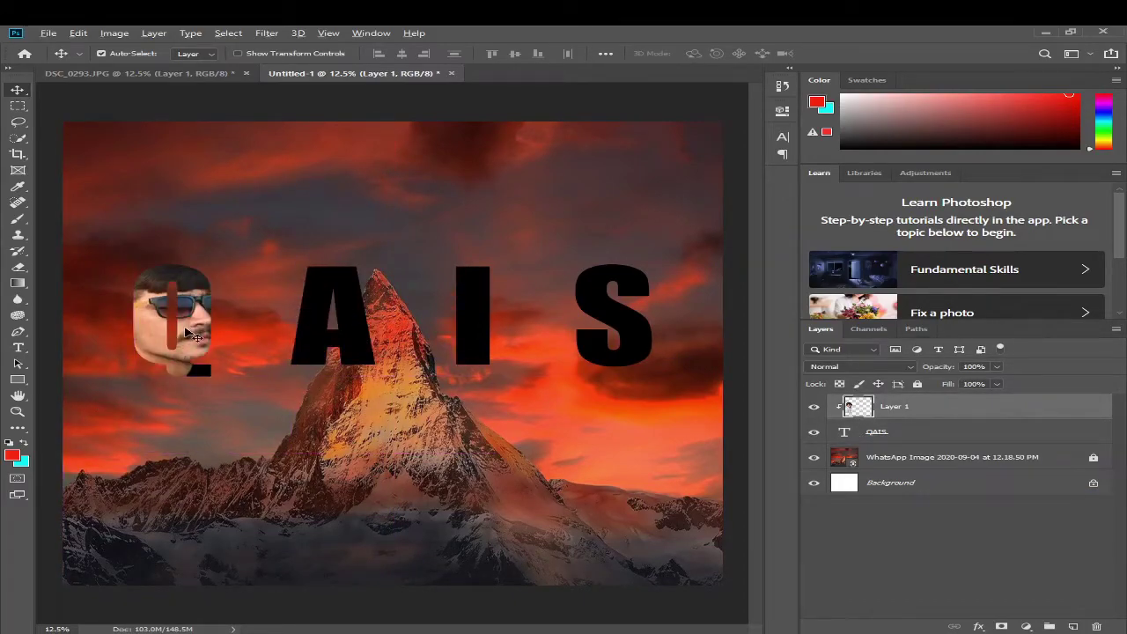
{"action": "left_click_drag", "start_coordinate": [192, 335], "coordinate": [326, 304]}
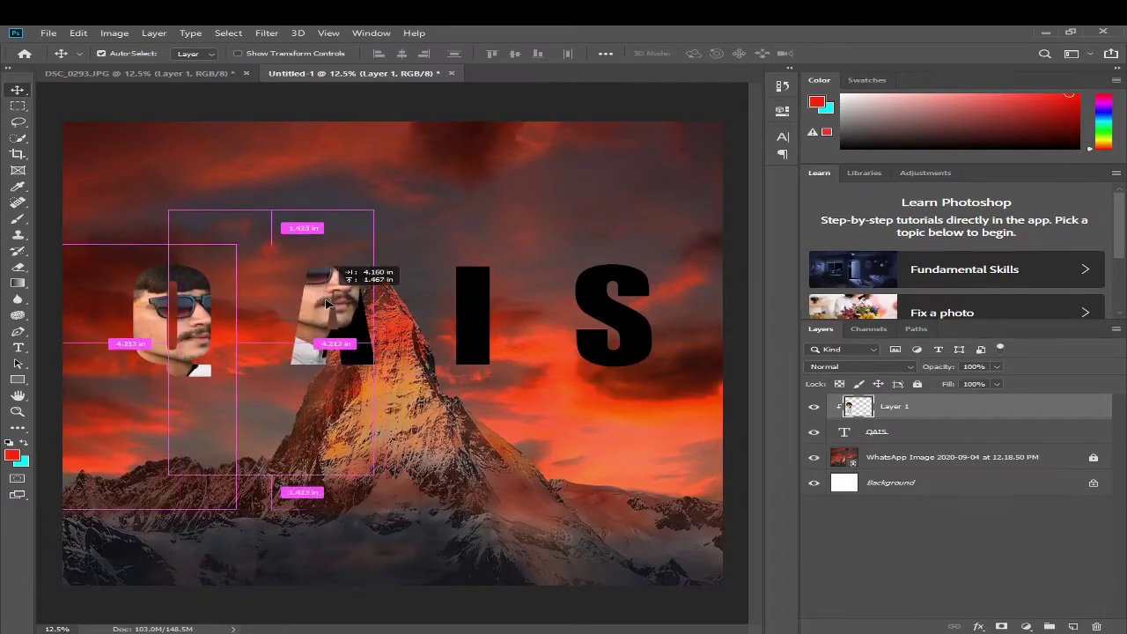
Alt-drag clipped face copies into the I and S and reposition the face inside the A
{"action": "left_click_drag", "start_coordinate": [326, 303], "coordinate": [327, 302]}
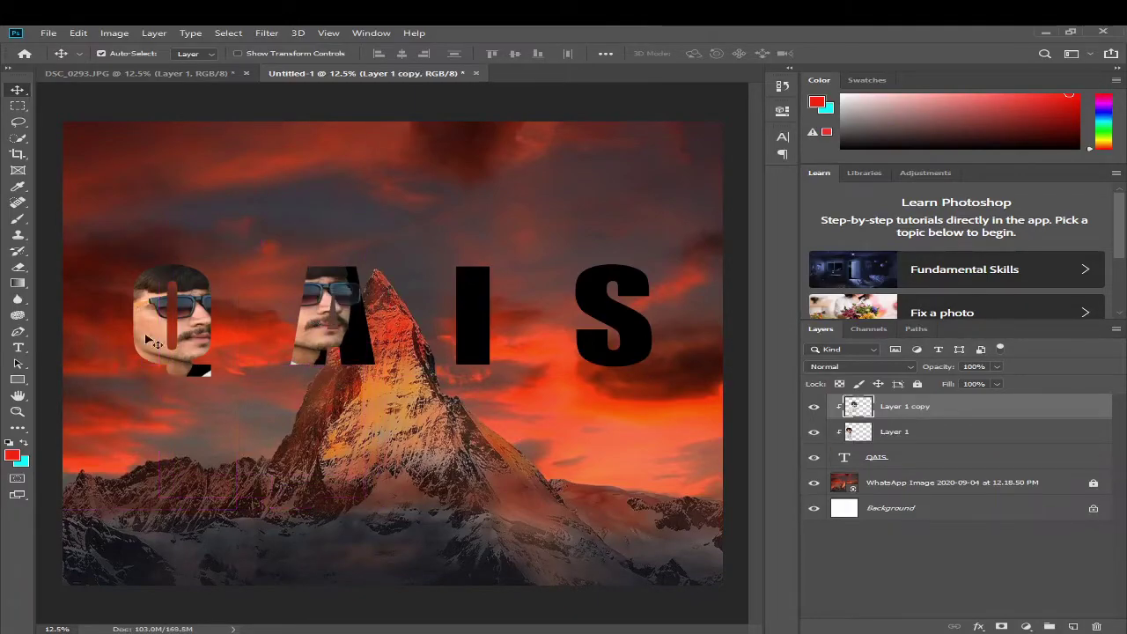
{"action": "mouse_move", "coordinate": [148, 340]}
{"action": "left_mouse_down"}
{"action": "mouse_move", "coordinate": [507, 334]}
{"action": "mouse_move", "coordinate": [475, 341]}
{"action": "mouse_move", "coordinate": [607, 320]}
{"action": "left_mouse_up"}
{"action": "left_click_drag", "start_coordinate": [460, 304], "coordinate": [461, 321]}
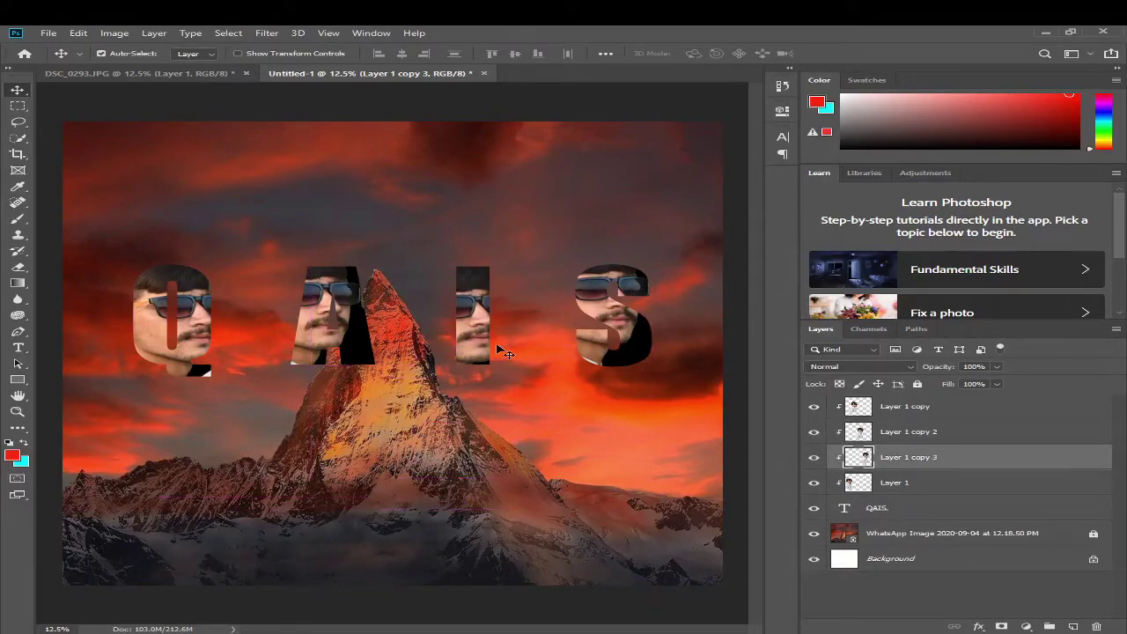
{"action": "left_click_drag", "start_coordinate": [502, 353], "coordinate": [500, 351]}
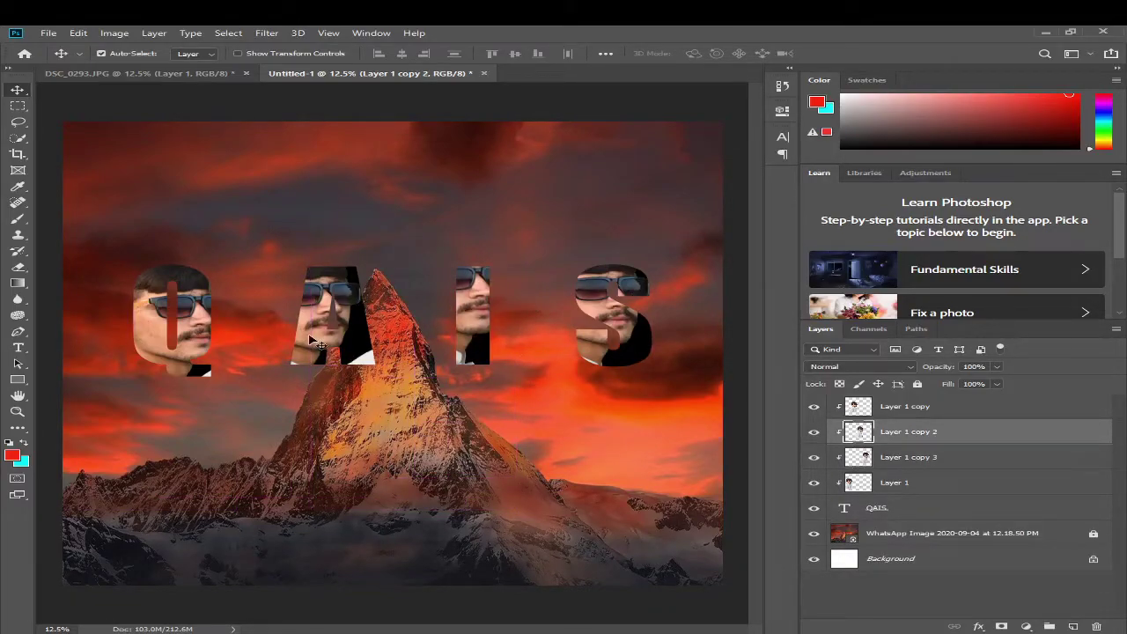
{"action": "left_click_drag", "start_coordinate": [312, 341], "coordinate": [333, 367]}
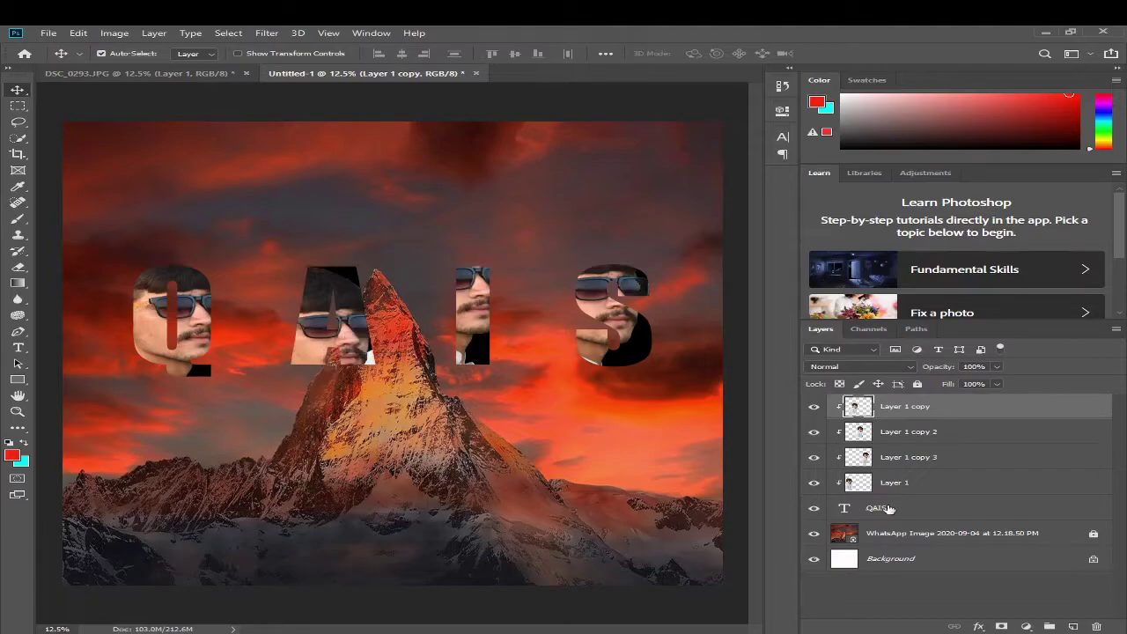
{"action": "left_click", "coordinate": [168, 335]}
{"action": "left_click", "coordinate": [17, 267]}
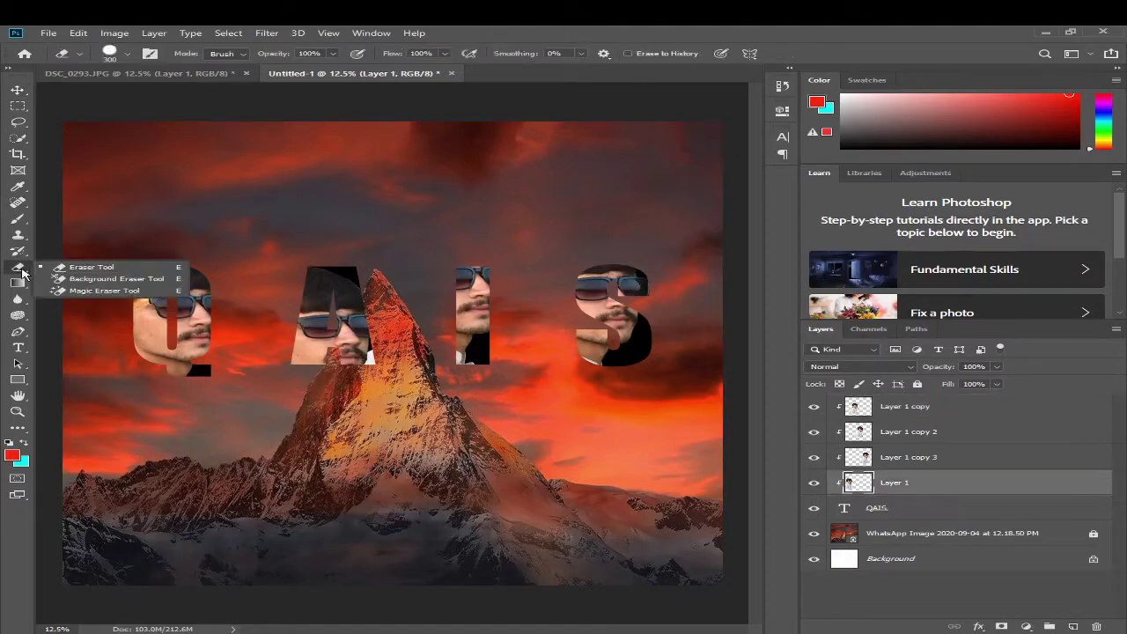
{"action": "key", "text": "alt+]"}
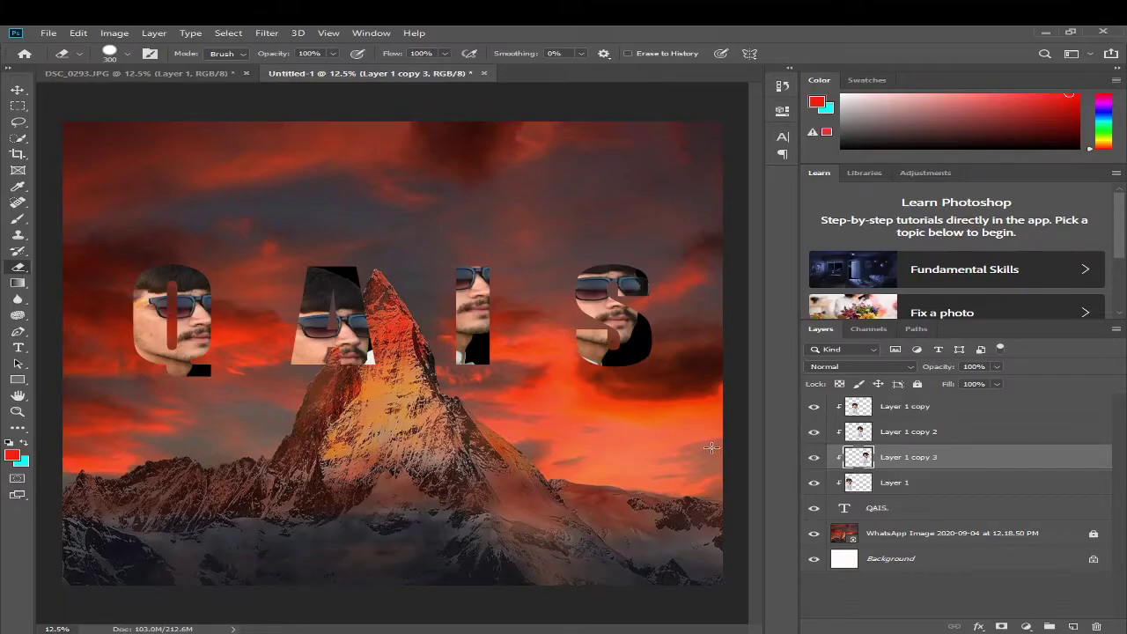
{"action": "key", "text": "alt+]"}
{"action": "key", "text": "alt+]"}
{"action": "key", "text": "v"}
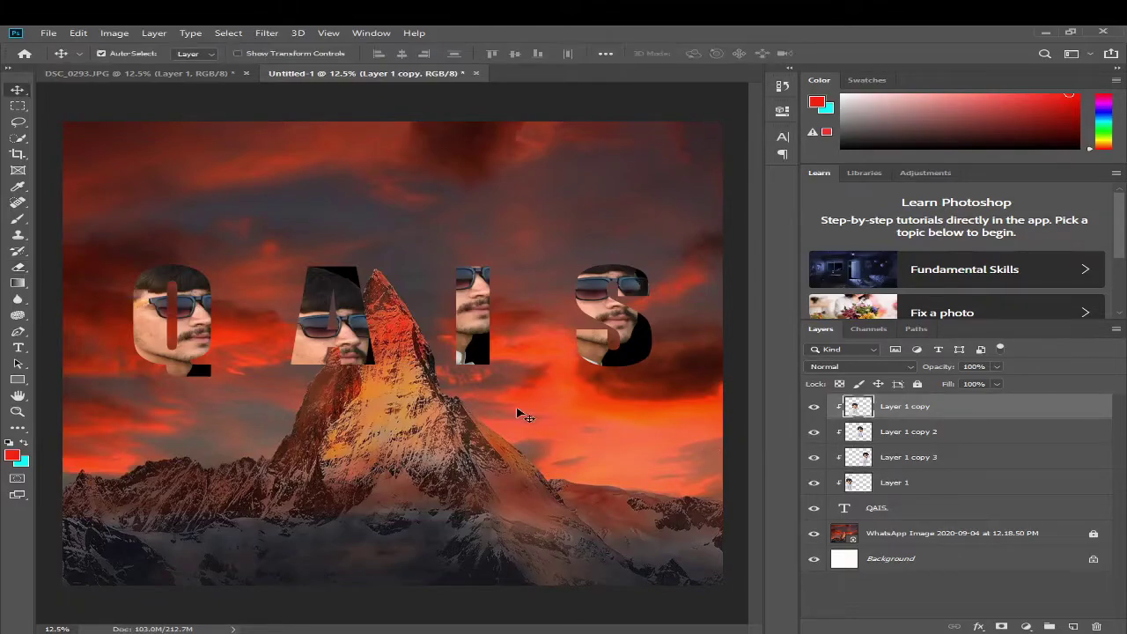
{"action": "left_click", "coordinate": [959, 507]}
Add an Outer Glow and Bevel & Emboss with wider-range Contour and larger-scale Texture
{"action": "left_click", "coordinate": [977, 626]}
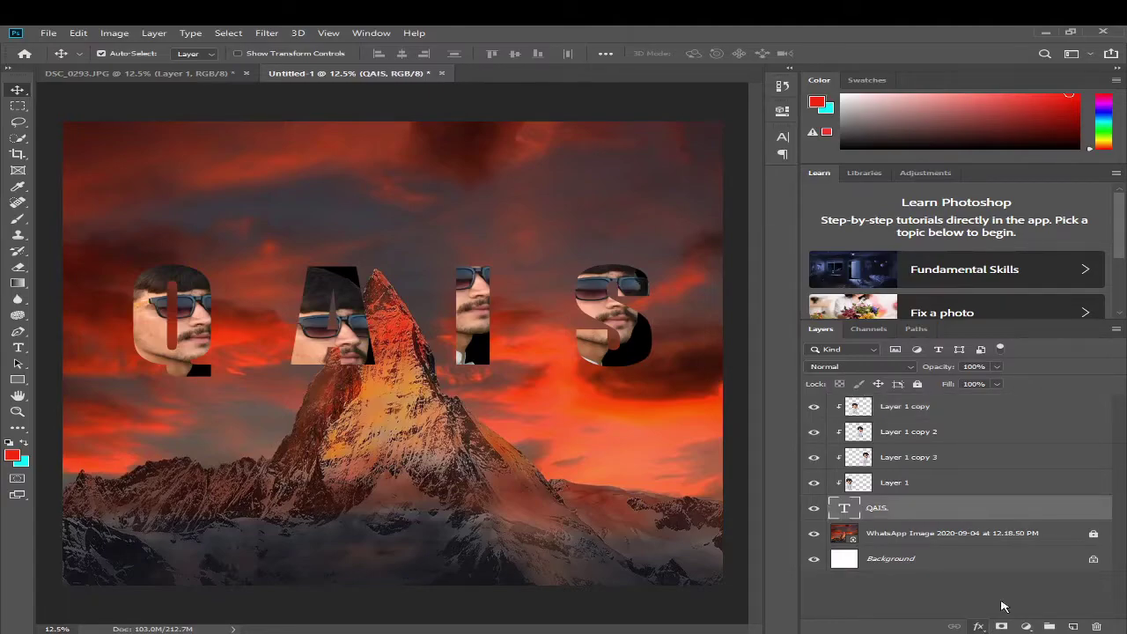
{"action": "left_click", "coordinate": [999, 604]}
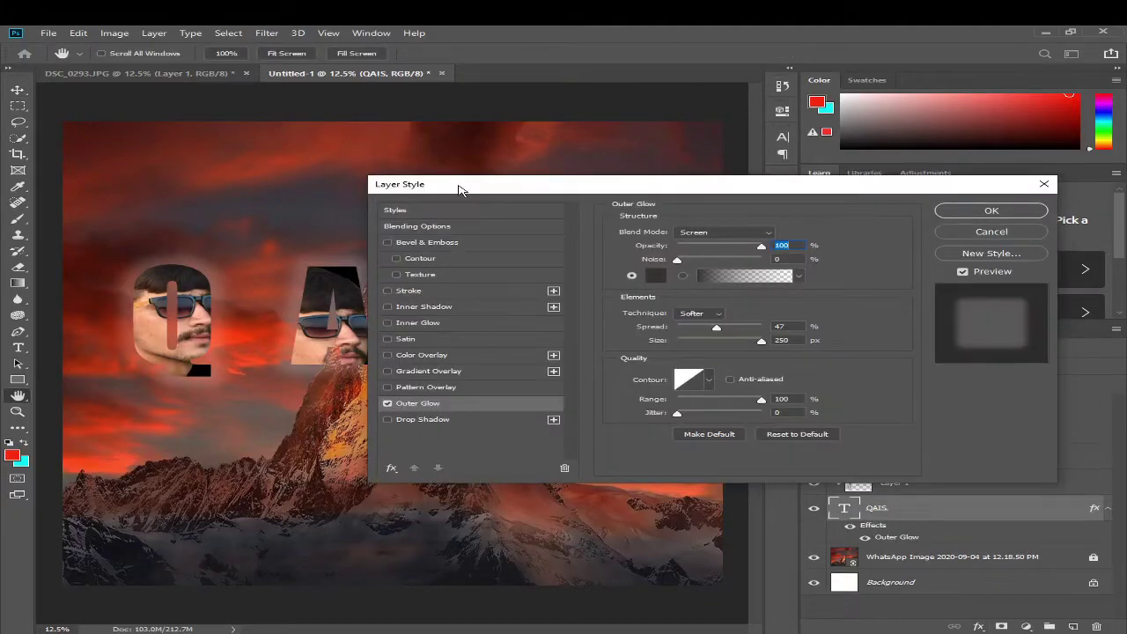
{"action": "left_click_drag", "start_coordinate": [458, 189], "coordinate": [756, 196]}
{"action": "left_click", "coordinate": [694, 264]}
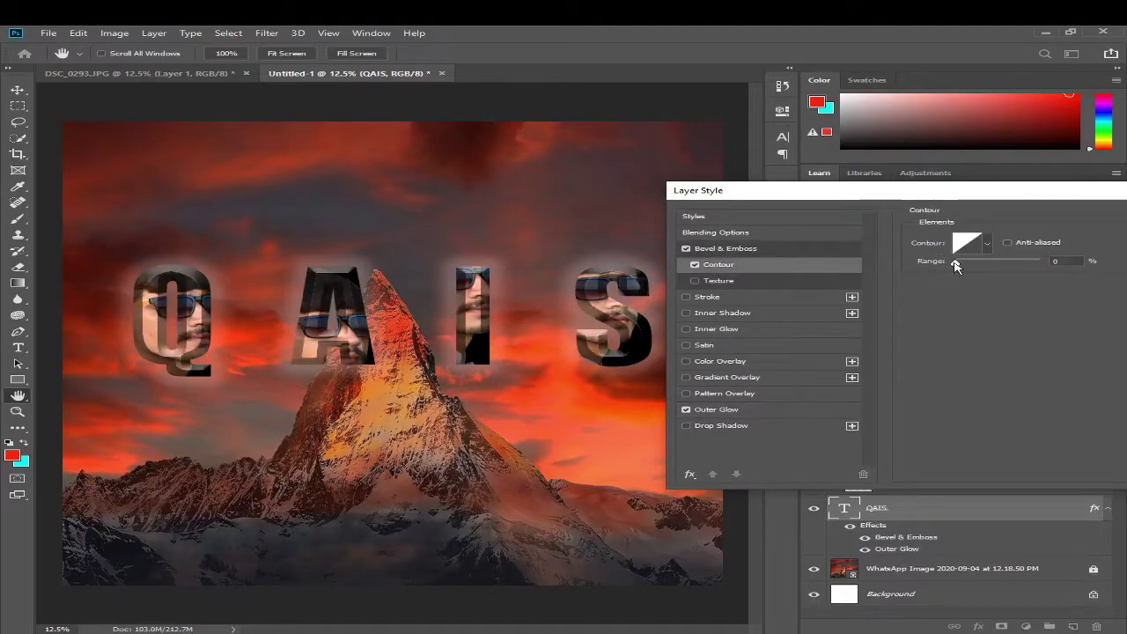
{"action": "mouse_move", "coordinate": [956, 267]}
{"action": "left_mouse_down"}
{"action": "mouse_move", "coordinate": [1013, 266]}
{"action": "mouse_move", "coordinate": [922, 287]}
{"action": "mouse_move", "coordinate": [999, 266]}
{"action": "left_mouse_up"}
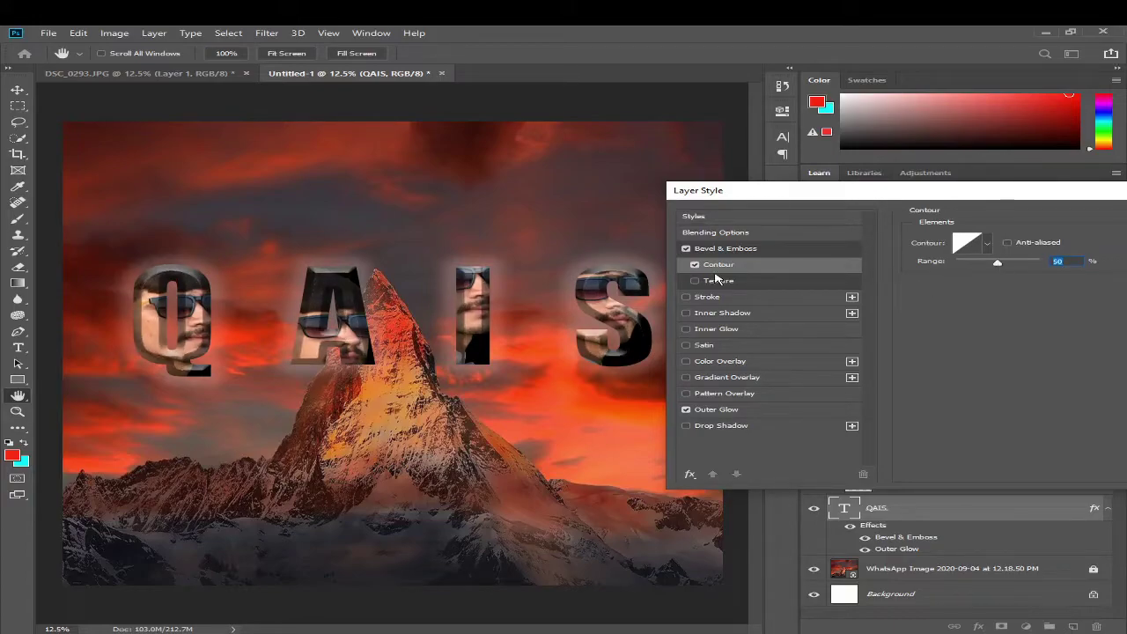
{"action": "left_click", "coordinate": [718, 280]}
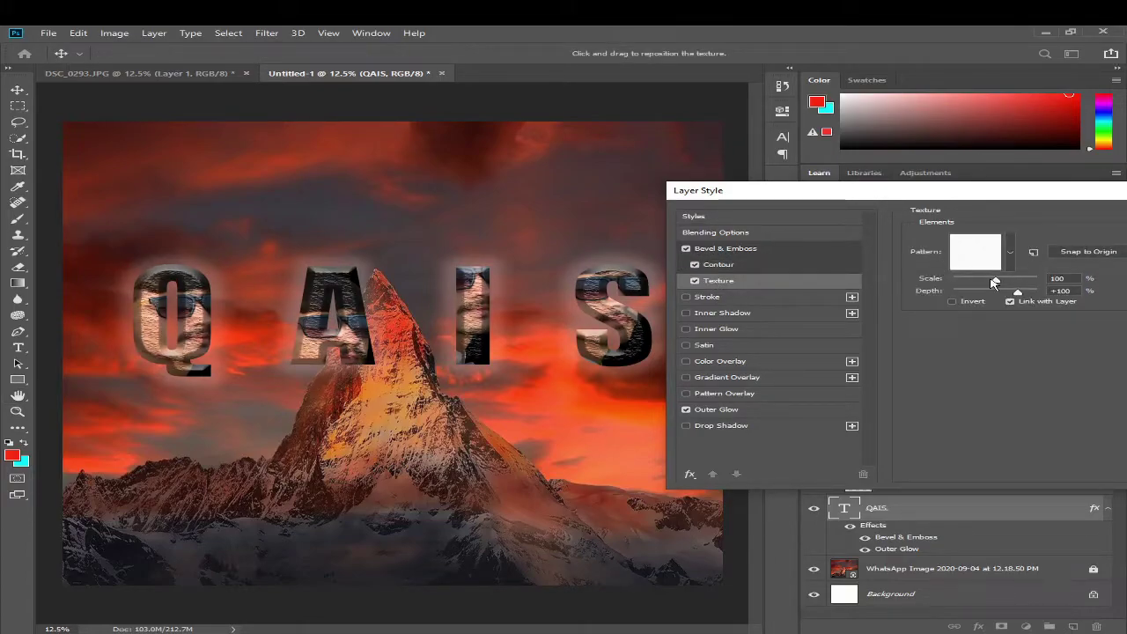
{"action": "mouse_move", "coordinate": [993, 282]}
{"action": "left_mouse_down"}
{"action": "mouse_move", "coordinate": [1003, 282]}
{"action": "mouse_move", "coordinate": [976, 287]}
{"action": "left_mouse_up"}
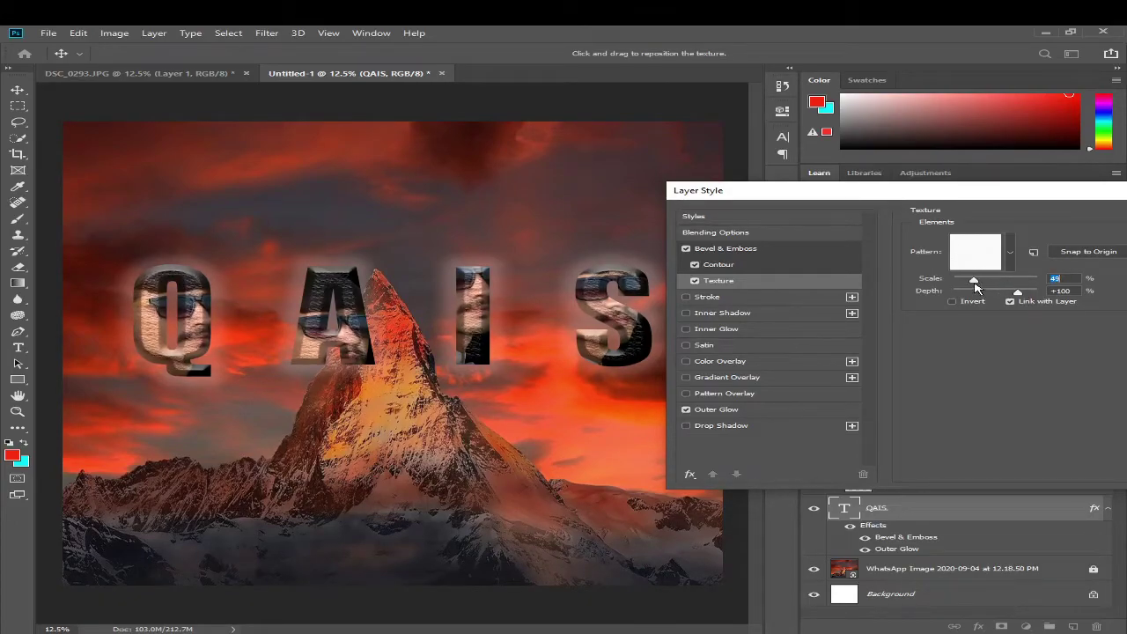
Replace the bevel texture with a thicker black Stroke around the letters
{"action": "left_click", "coordinate": [707, 297]}
{"action": "left_click", "coordinate": [694, 280]}
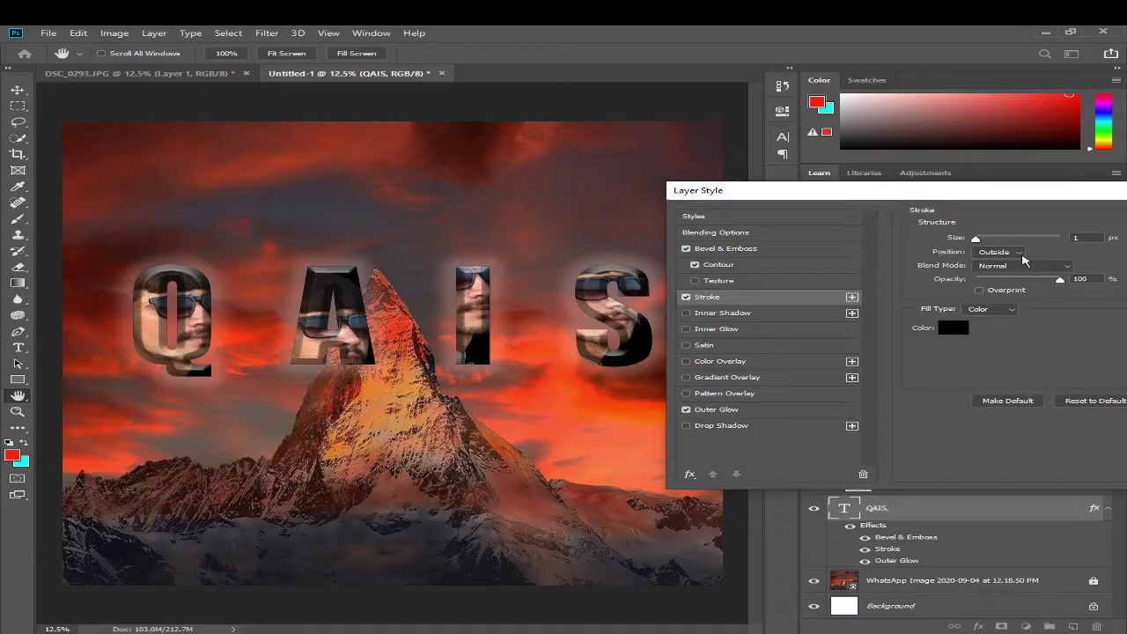
{"action": "left_click_drag", "start_coordinate": [991, 243], "coordinate": [990, 242]}
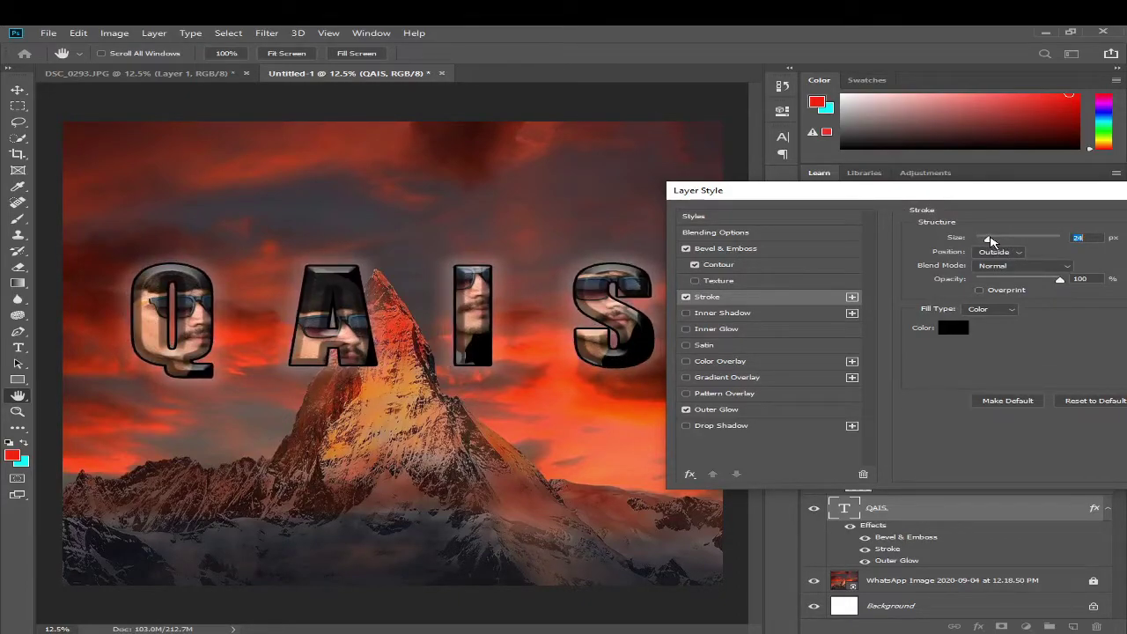
Make the Outer Glow red (ff0000) with 84 px size and 64% spread
{"action": "left_click", "coordinate": [716, 410]}
{"action": "left_click", "coordinate": [953, 281]}
{"action": "type", "text": "ff0000"}
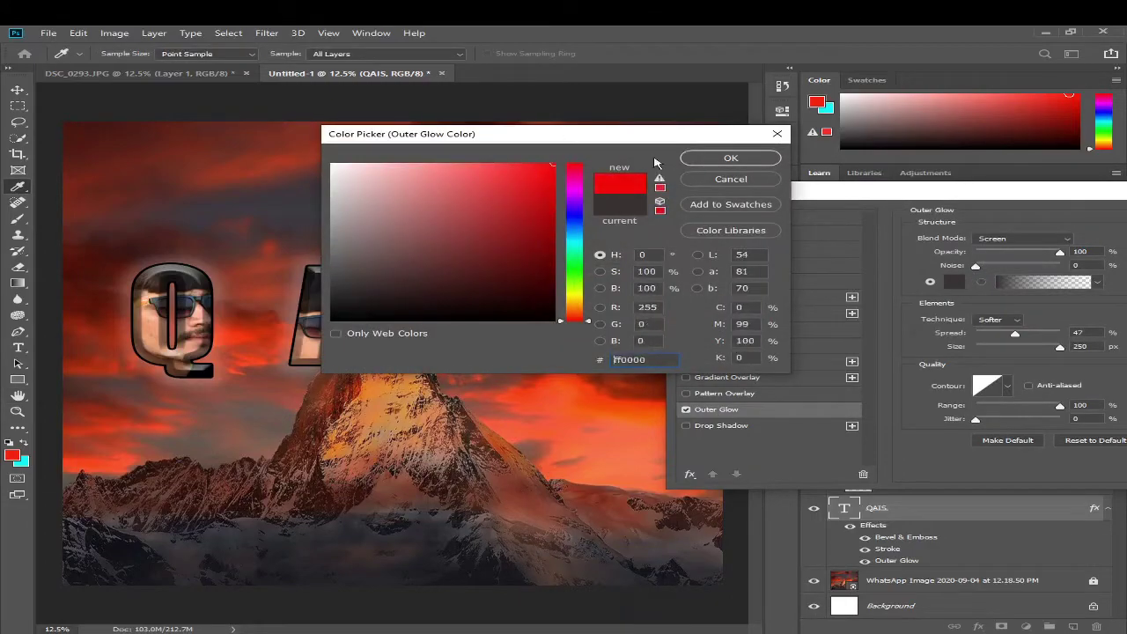
{"action": "left_click", "coordinate": [731, 157]}
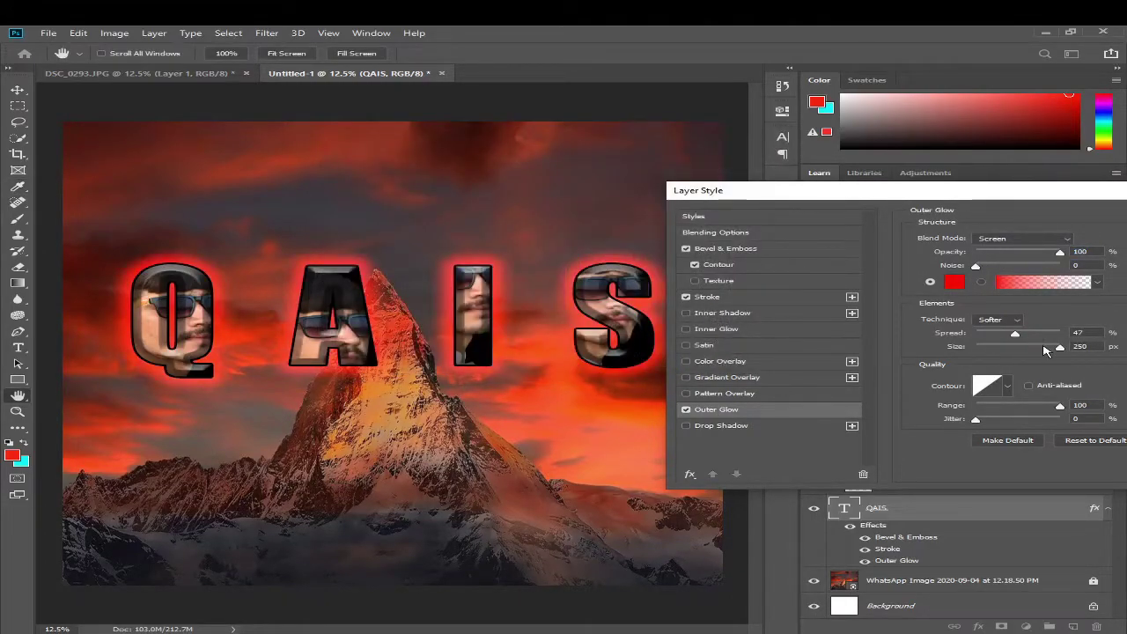
{"action": "mouse_move", "coordinate": [1060, 349]}
{"action": "left_mouse_down"}
{"action": "mouse_move", "coordinate": [1011, 354]}
{"action": "mouse_move", "coordinate": [1054, 334]}
{"action": "mouse_move", "coordinate": [1029, 335]}
{"action": "left_mouse_up"}
{"action": "left_click_drag", "start_coordinate": [1032, 195], "coordinate": [803, 210]}
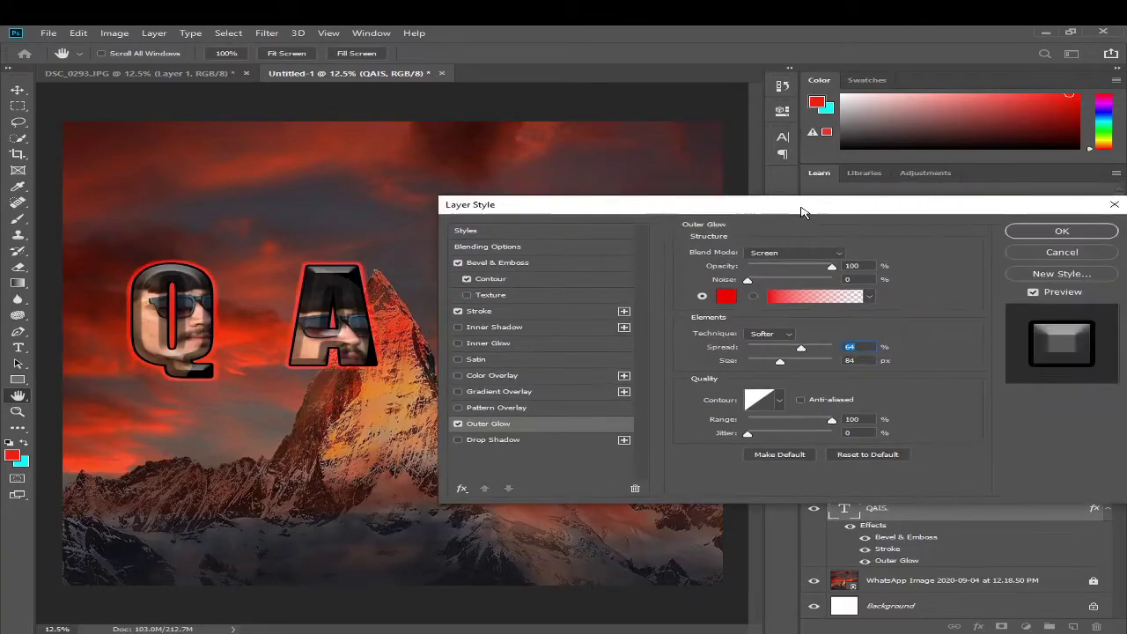
Add a black Multiply Drop Shadow at 61% opacity, 124 px distance, with reduced size
{"action": "left_click", "coordinate": [493, 439]}
{"action": "left_click_drag", "start_coordinate": [493, 208], "coordinate": [602, 211]}
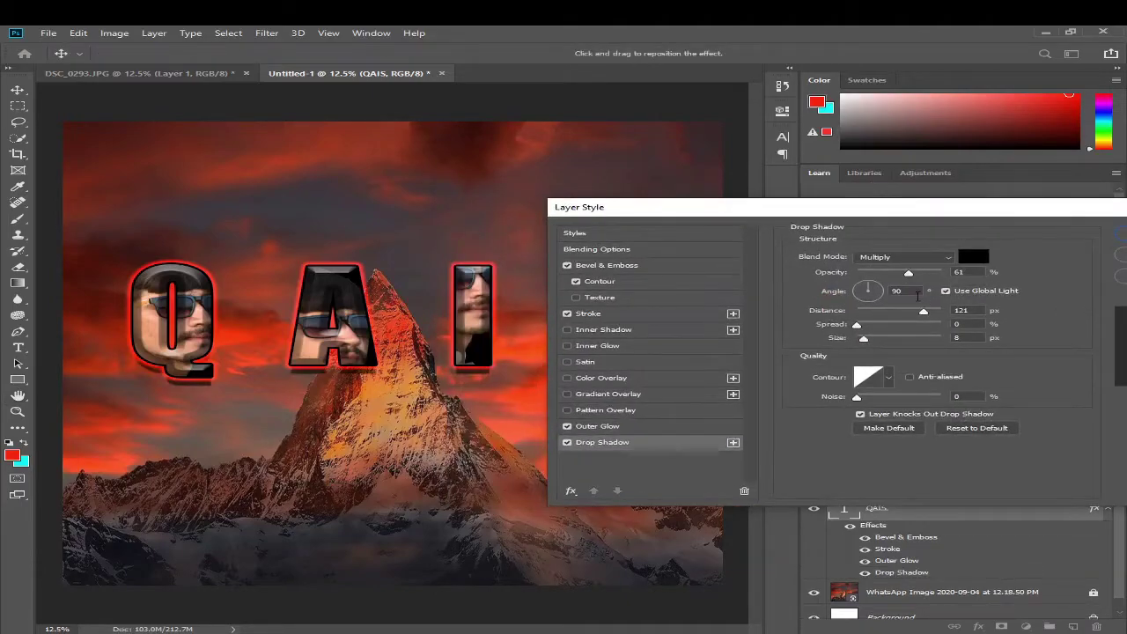
{"action": "left_click_drag", "start_coordinate": [900, 312], "coordinate": [926, 315]}
{"action": "left_click_drag", "start_coordinate": [909, 272], "coordinate": [915, 276]}
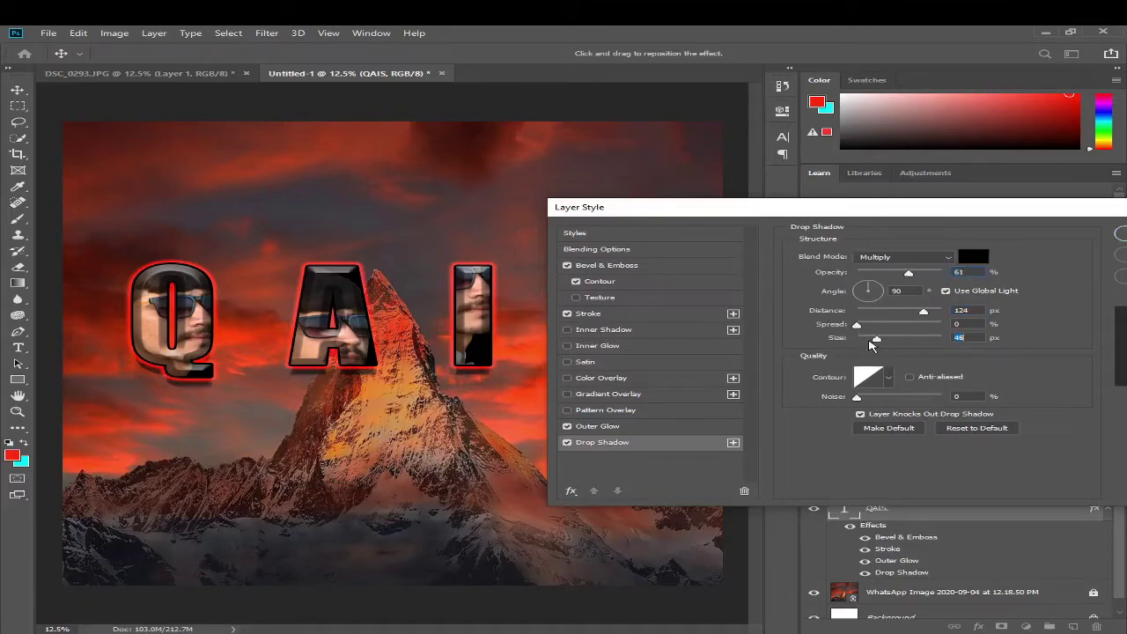
{"action": "left_click_drag", "start_coordinate": [864, 338], "coordinate": [858, 339]}
Apply the QAIS text effects, then hide and reshow the mountain background to compare
{"action": "left_click", "coordinate": [966, 230]}
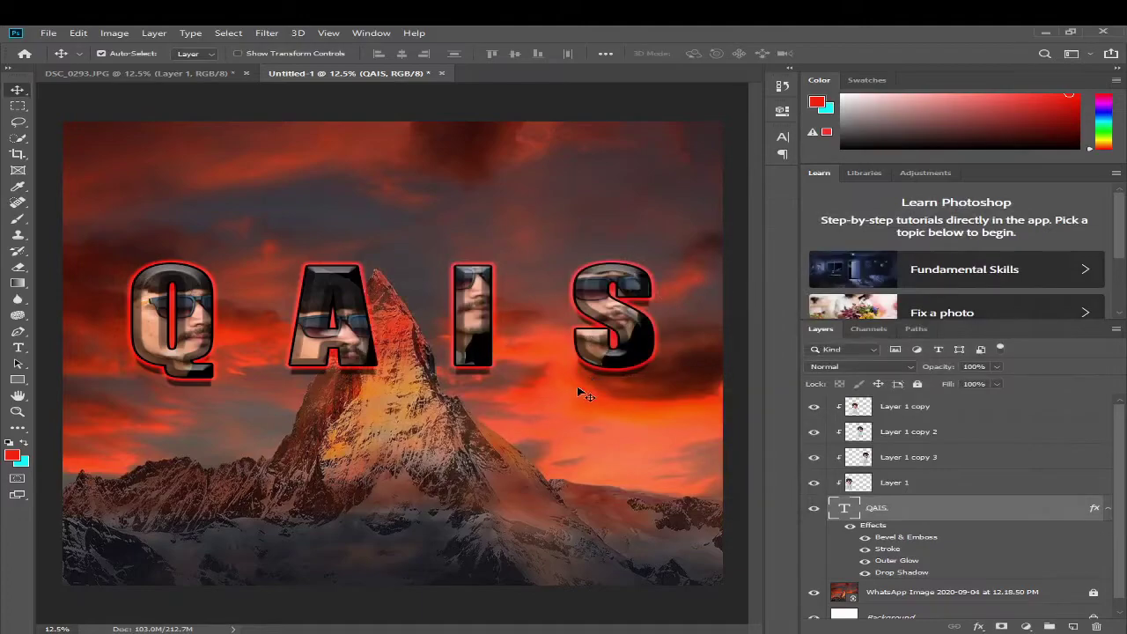
{"action": "scroll", "coordinate": [939, 542], "scroll_direction": "down", "scroll_amount": 1}
{"action": "left_click", "coordinate": [814, 581]}
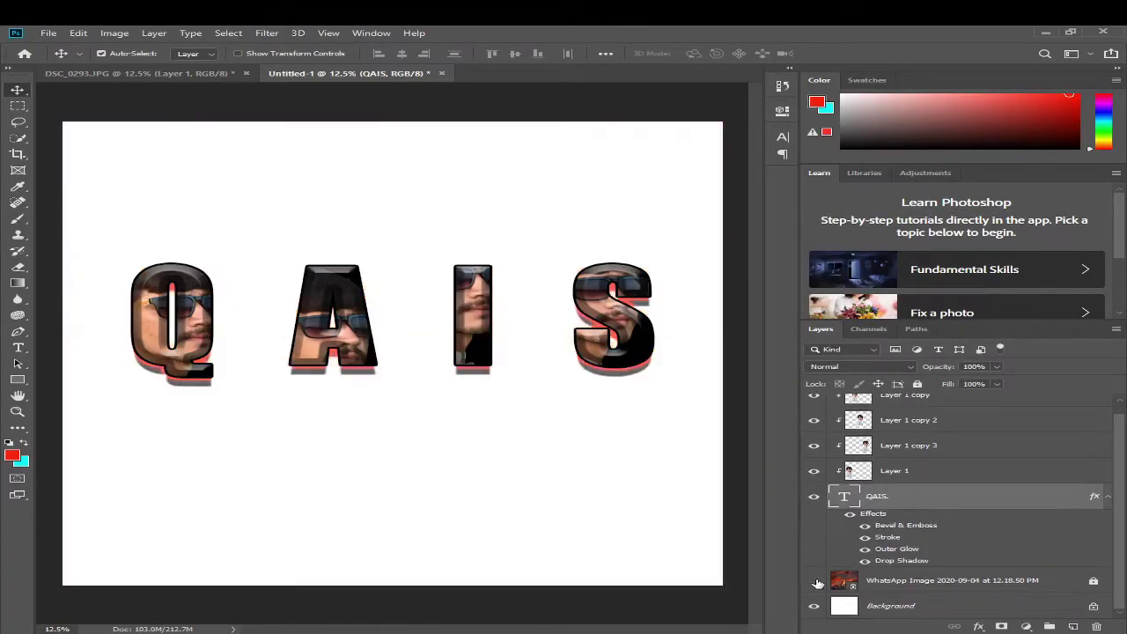
{"action": "left_click", "coordinate": [814, 581]}
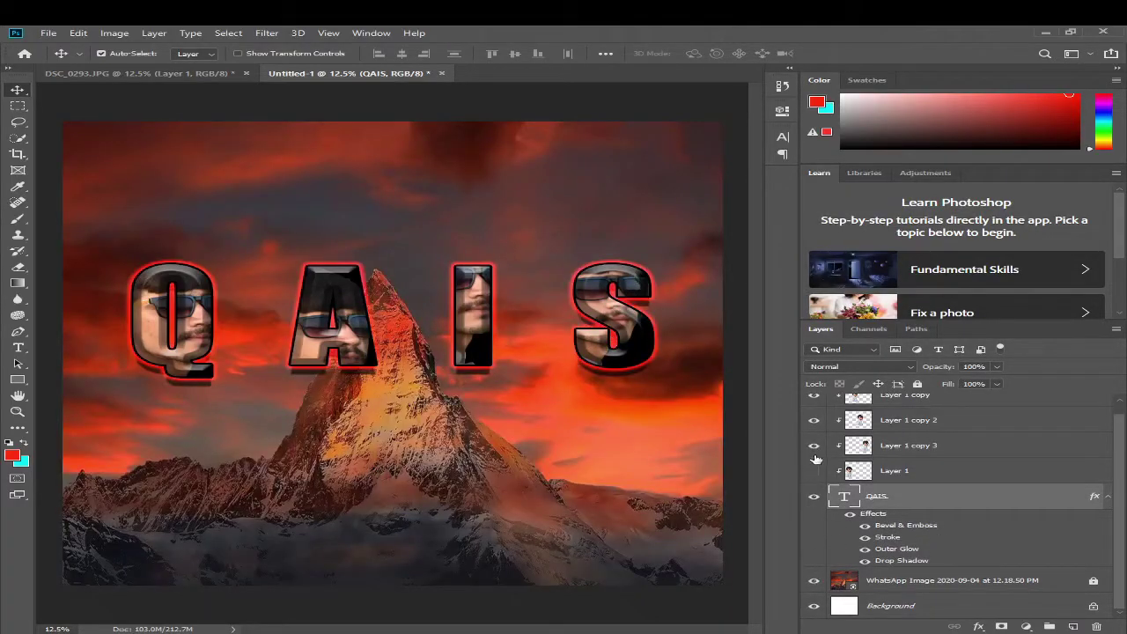
Briefly hide and reshow the face copy layers to check the letter fills
{"action": "left_click", "coordinate": [814, 470]}
{"action": "left_click", "coordinate": [814, 444]}
{"action": "left_click", "coordinate": [815, 445]}
{"action": "left_click", "coordinate": [814, 470]}
{"action": "scroll", "coordinate": [1043, 441], "scroll_direction": "up", "scroll_amount": 1}
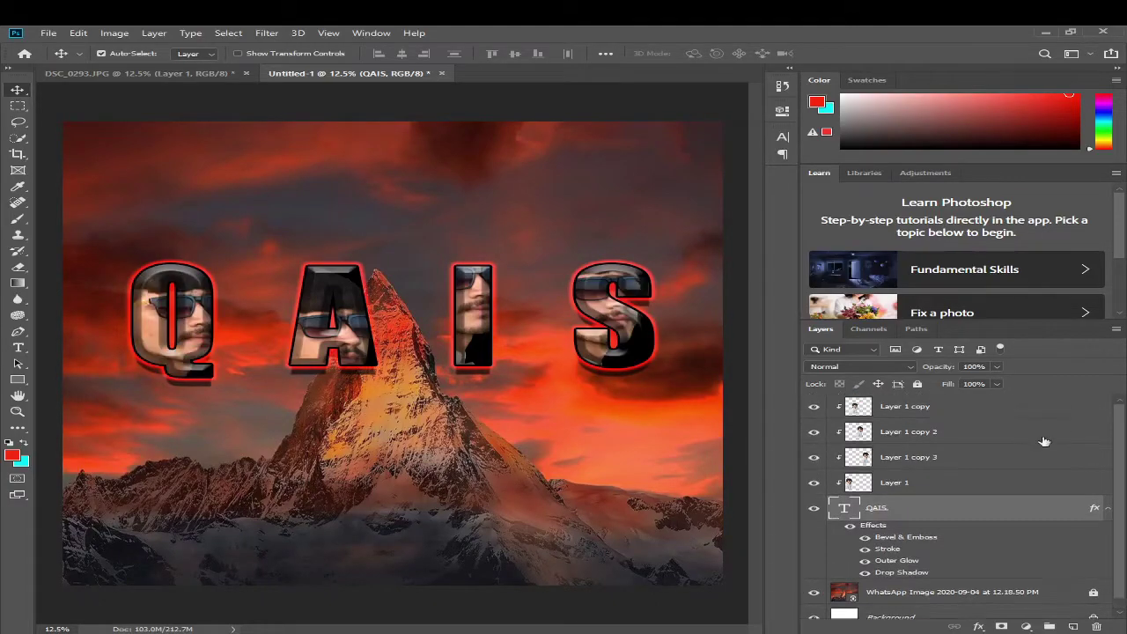